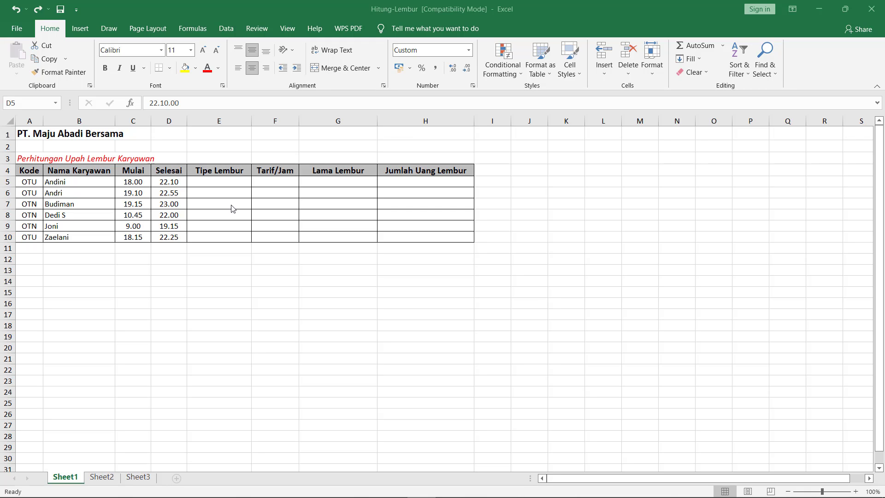
- Examine the overtime table's column headers and the first employee's start and end times
{"action": "left_click", "coordinate": [256, 287]}
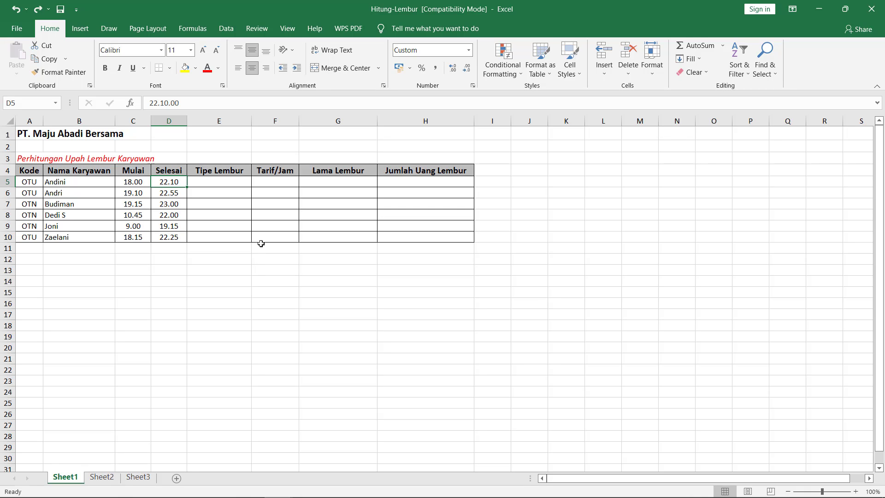
{"action": "left_click", "coordinate": [222, 170]}
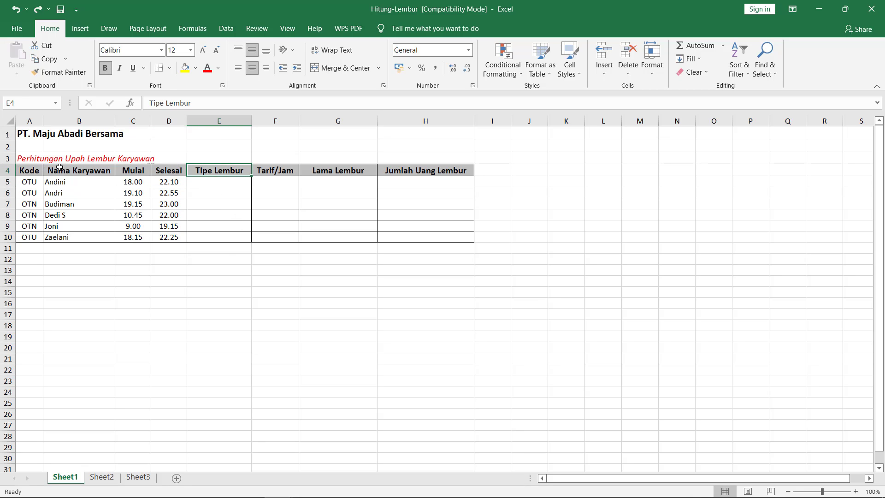
{"action": "left_click", "coordinate": [233, 180]}
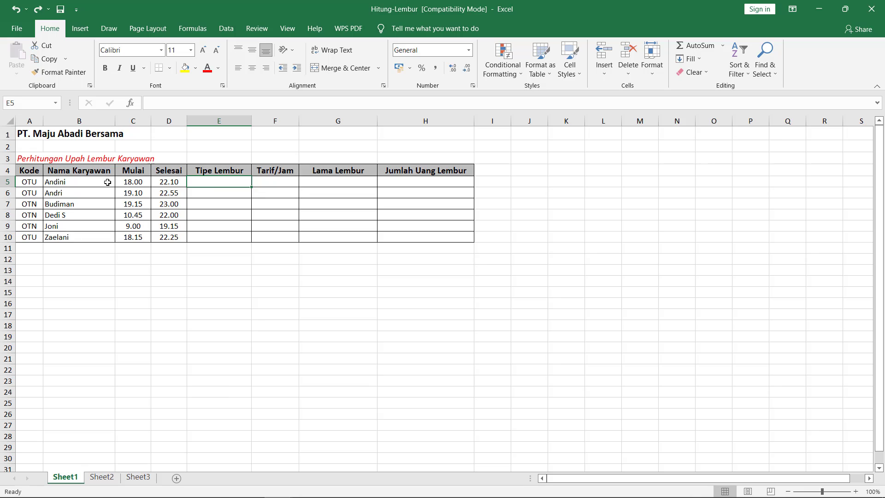
{"action": "left_click", "coordinate": [34, 170]}
{"action": "left_click", "coordinate": [70, 170]}
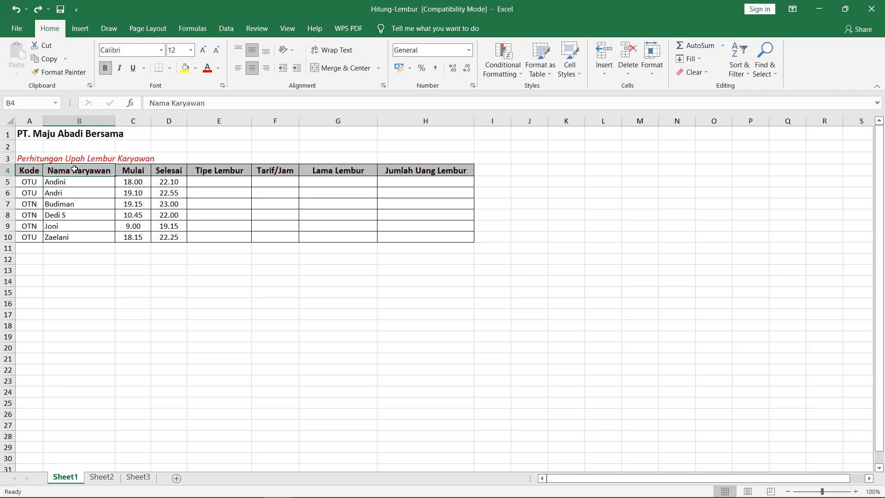
{"action": "left_click", "coordinate": [134, 170]}
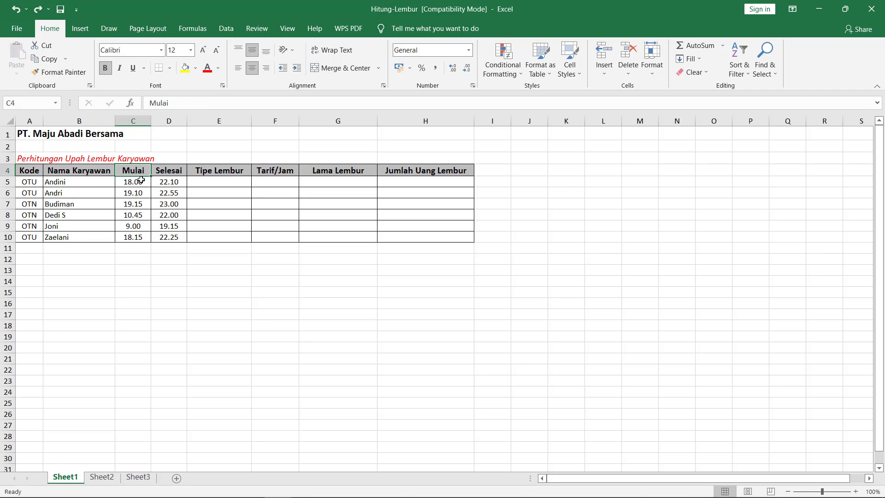
{"action": "left_click", "coordinate": [140, 181]}
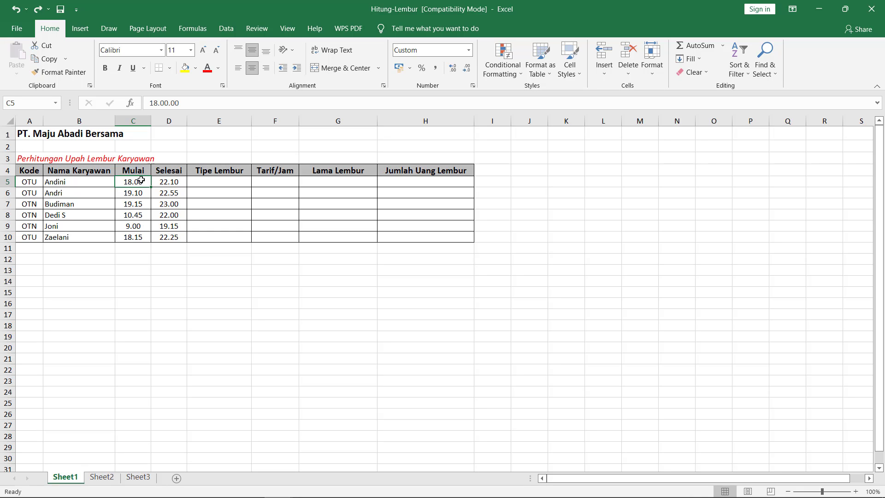
{"action": "left_click", "coordinate": [170, 182]}
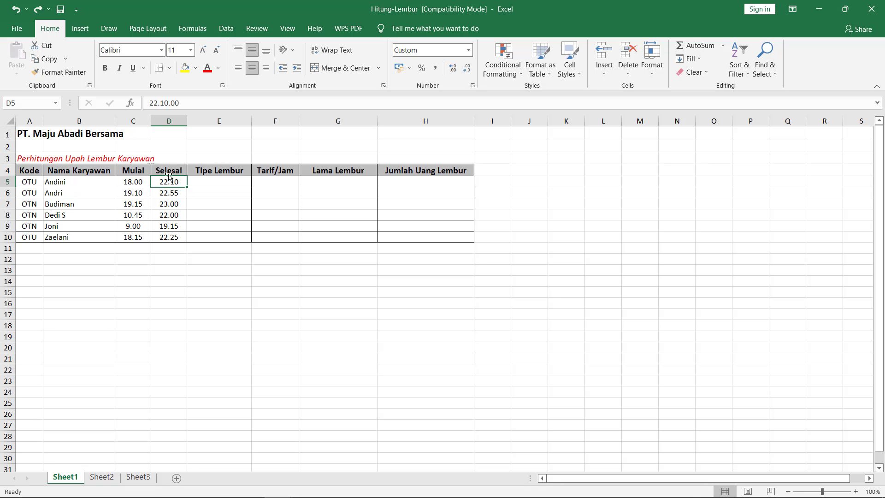
{"action": "left_click", "coordinate": [208, 170]}
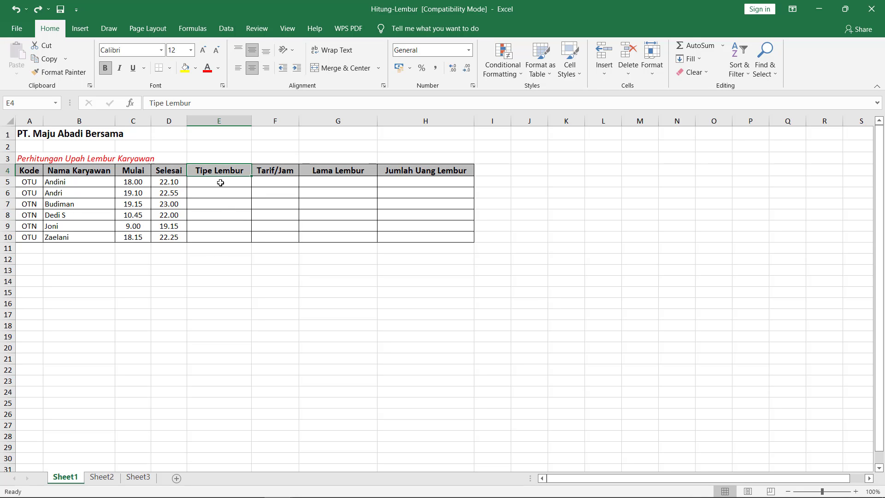
- Begin an IF formula in cell E5 that returns "Umum" when A5 equals "OUT"
{"action": "key", "text": "Down"}
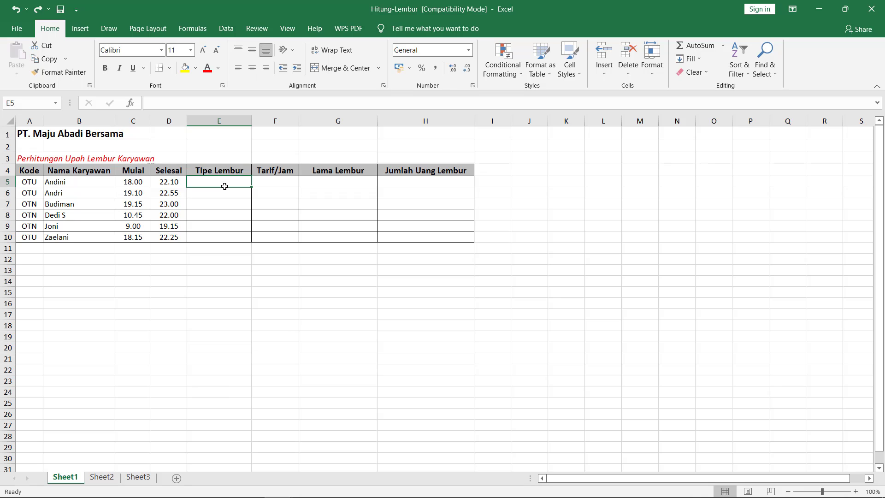
{"action": "type", "text": "="}
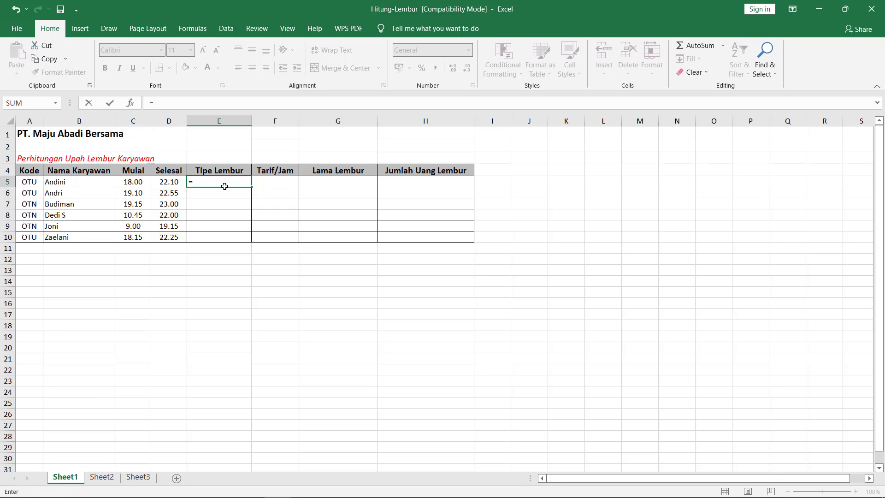
{"action": "type", "text": "if"}
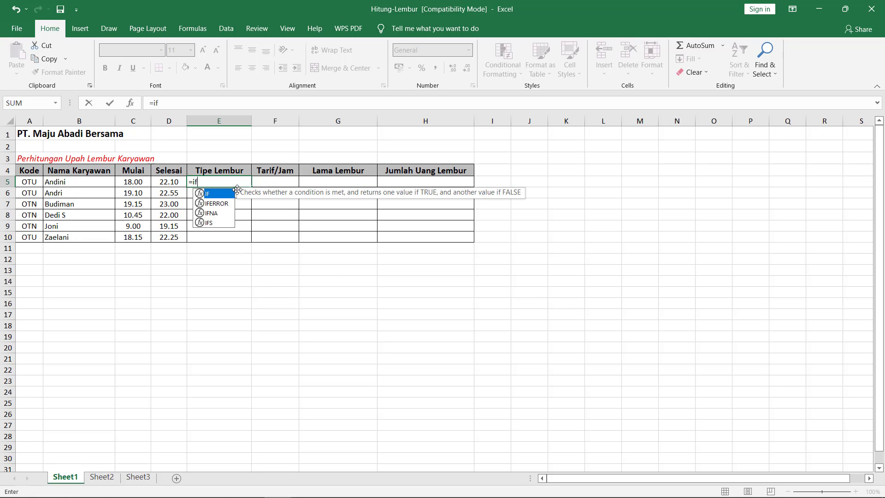
{"action": "double_click", "coordinate": [211, 195]}
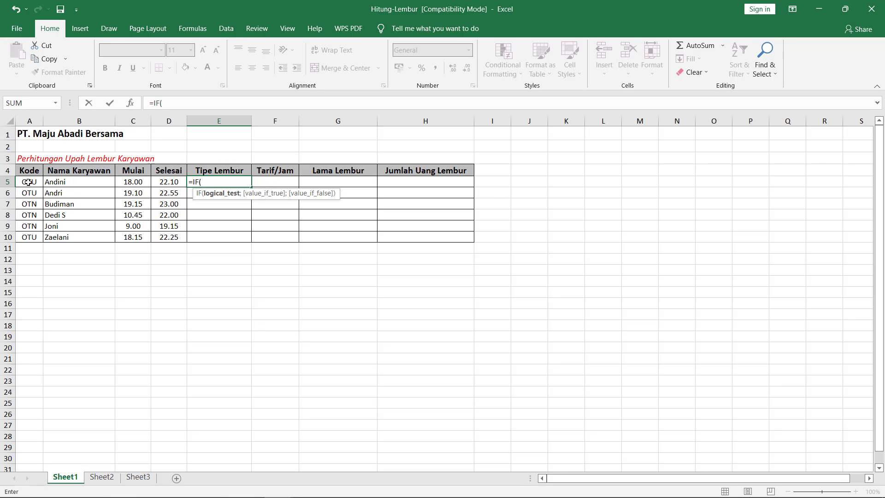
{"action": "left_click", "coordinate": [28, 183]}
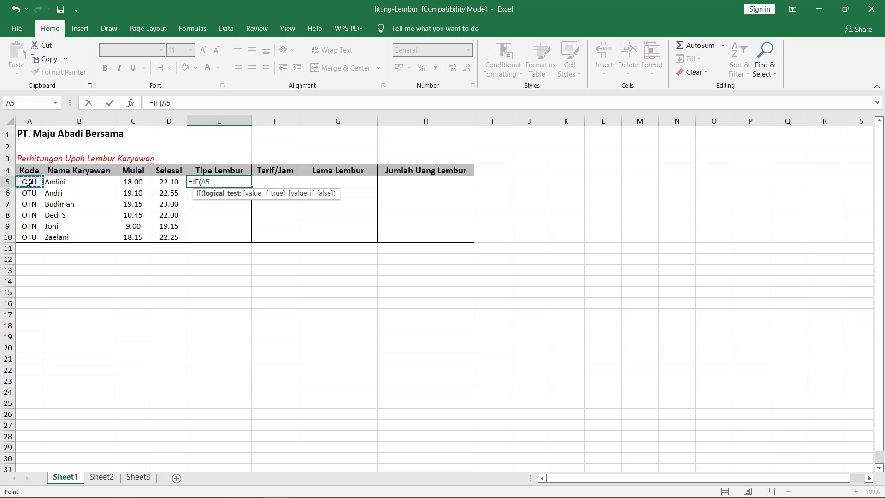
{"action": "type", "text": "="}
{"action": "type", "text": "\""}
{"action": "type", "text": "OTU"}
{"action": "key", "text": "BackSpace"}
{"action": "key", "text": "BackSpace"}
{"action": "type", "text": "UT\""}
{"action": "type", "text": ";"}
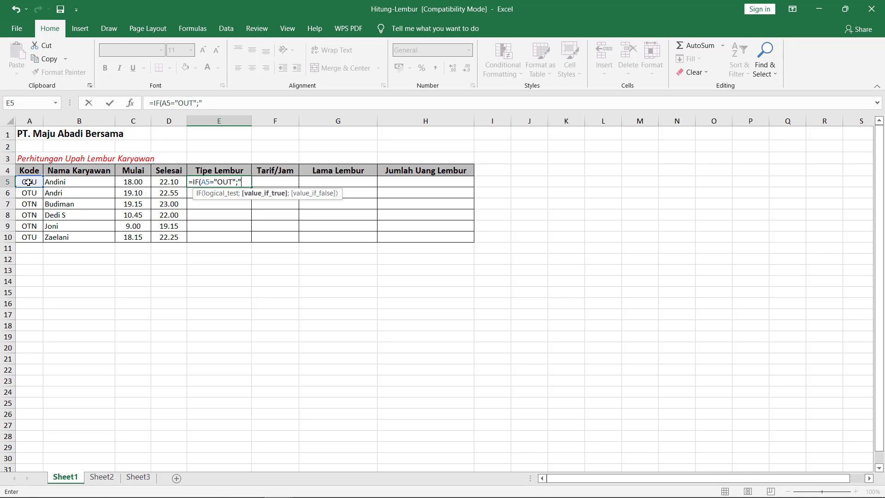
{"action": "type", "text": "Umum"}
- Correct the code tested against A5 in the E5 formula to "OTU"
{"action": "left_click", "coordinate": [230, 182]}
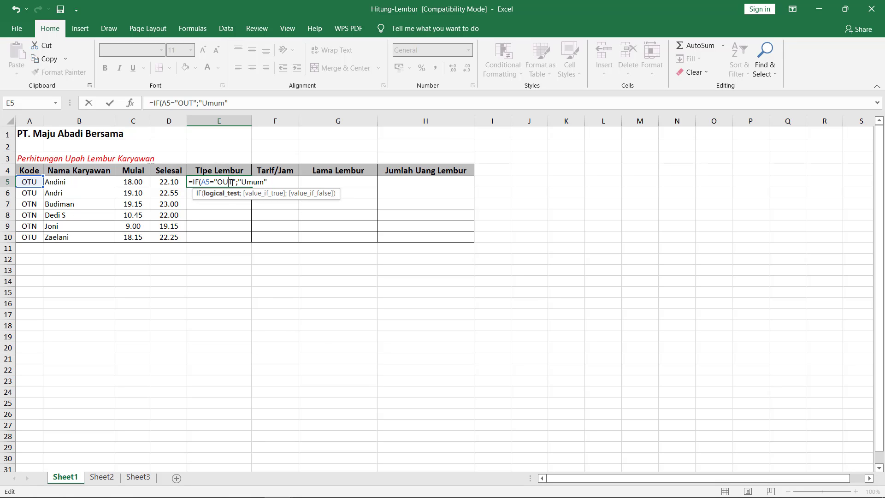
{"action": "key", "text": "BackSpace"}
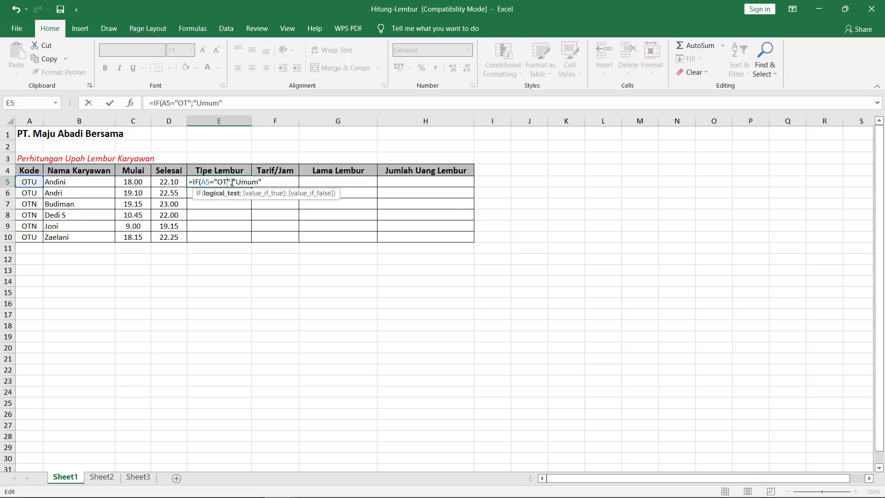
{"action": "type", "text": "U"}
- Complete the E5 formula with a nested IF returning "Nasional" when A5 equals "OTN", otherwise " "
{"action": "left_click", "coordinate": [272, 181]}
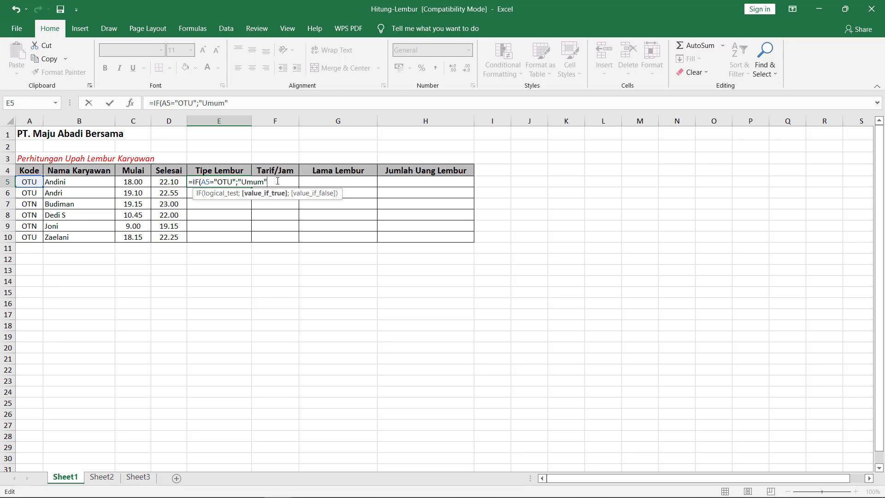
{"action": "type", "text": ";"}
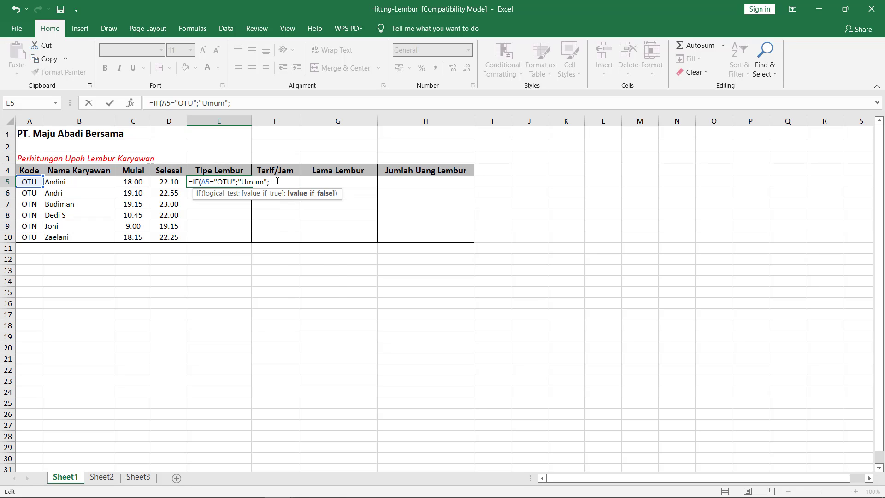
{"action": "type", "text": "if"}
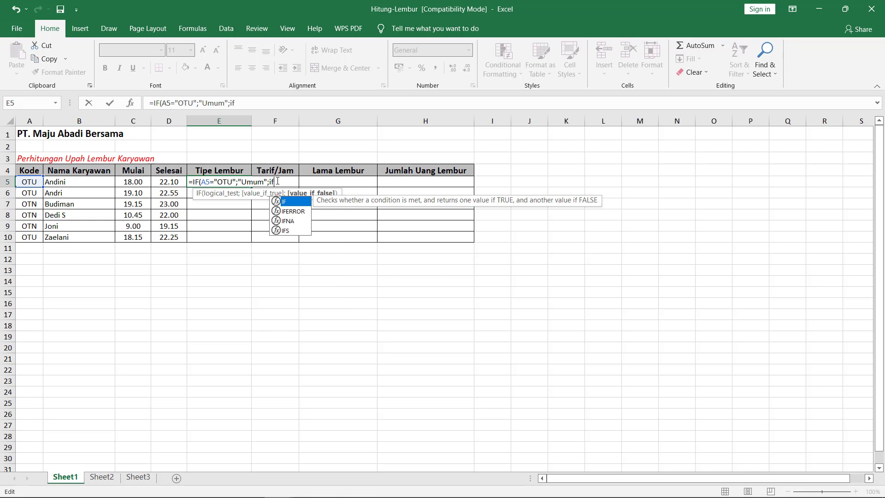
{"action": "double_click", "coordinate": [287, 202]}
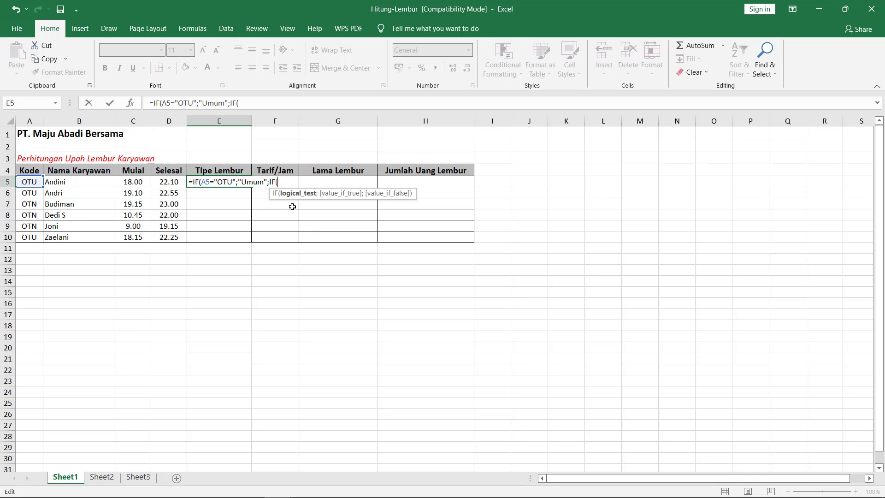
{"action": "left_click", "coordinate": [30, 182]}
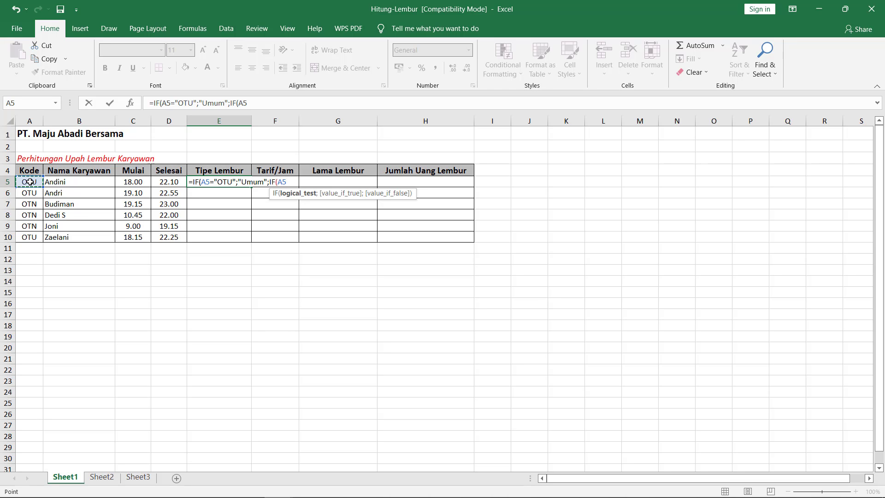
{"action": "type", "text": "=\"OTN"}
{"action": "type", "text": ";"}
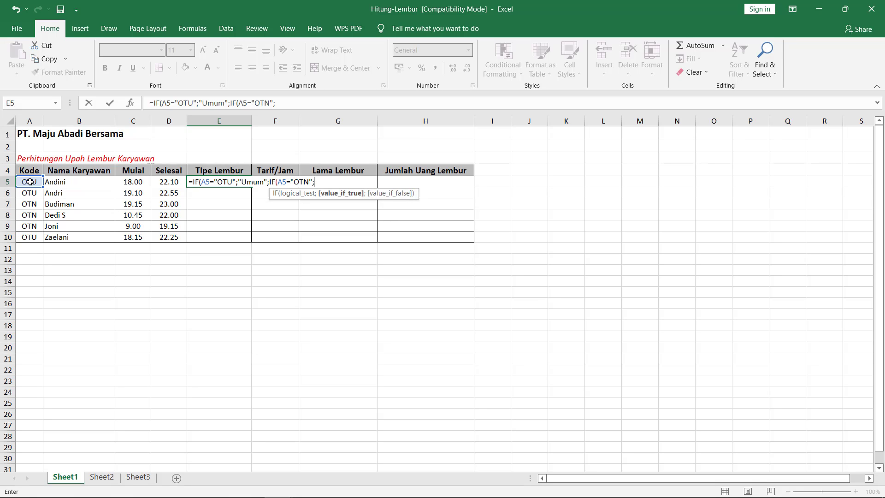
{"action": "type", "text": "\"Nasional\";"}
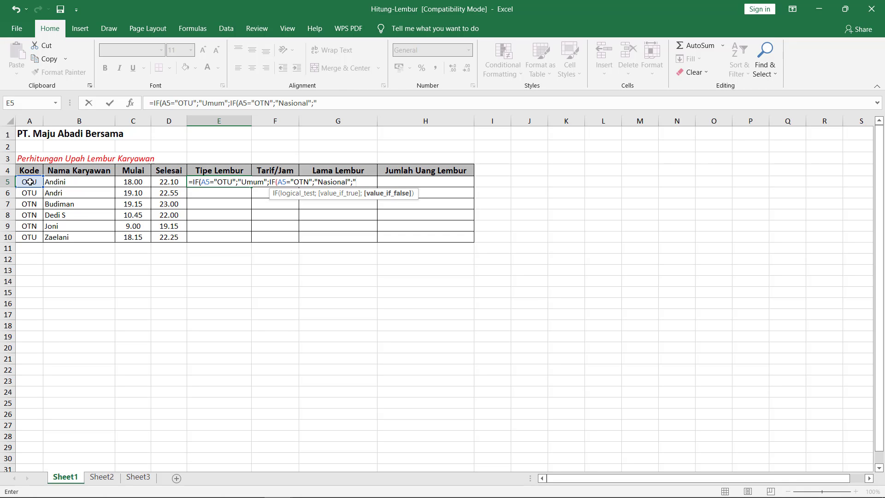
{"action": "type", "text": "\" \")"}
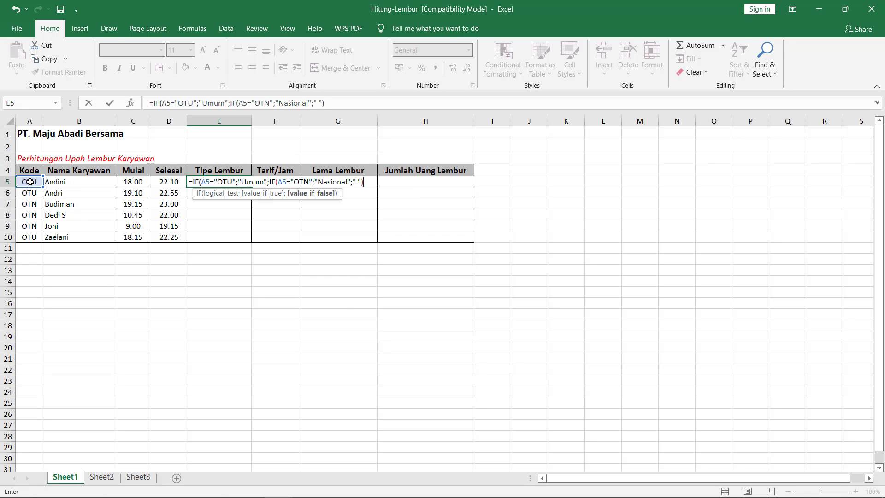
{"action": "type", "text": ")"}
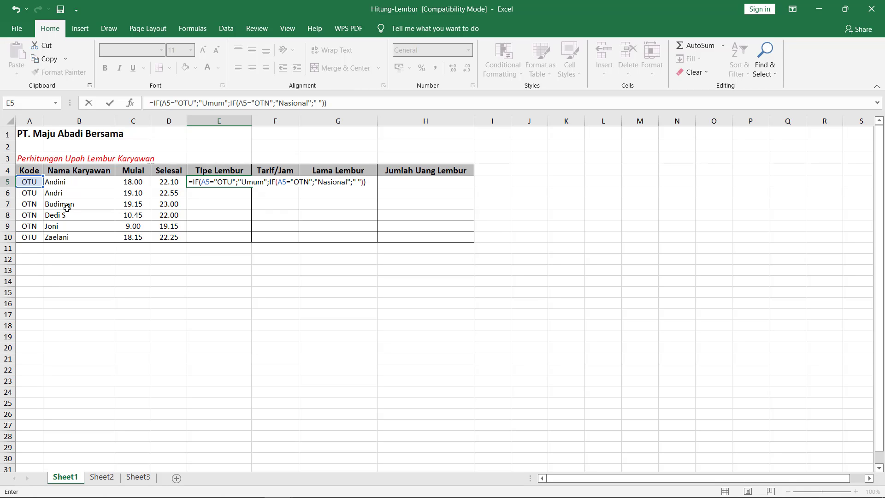
{"action": "key", "text": "Return"}
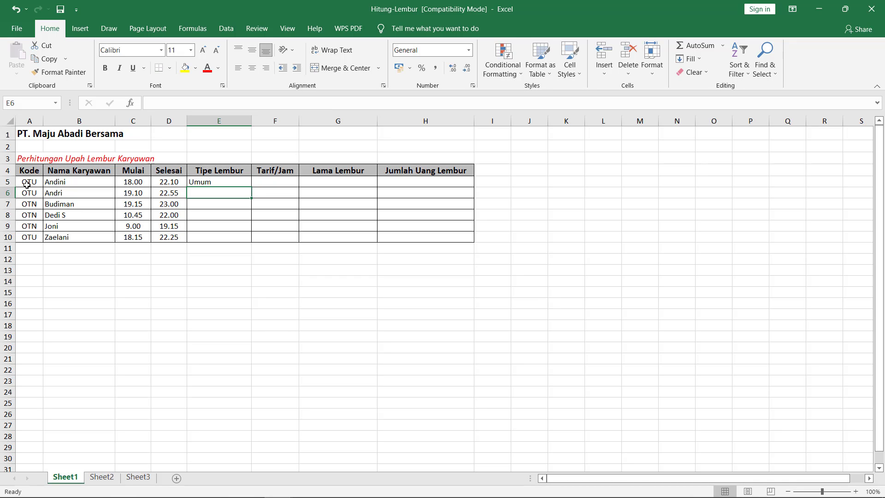
- Review the Tipe Lembur formula in E5 and copy it down through E10
{"action": "double_click", "coordinate": [197, 182]}
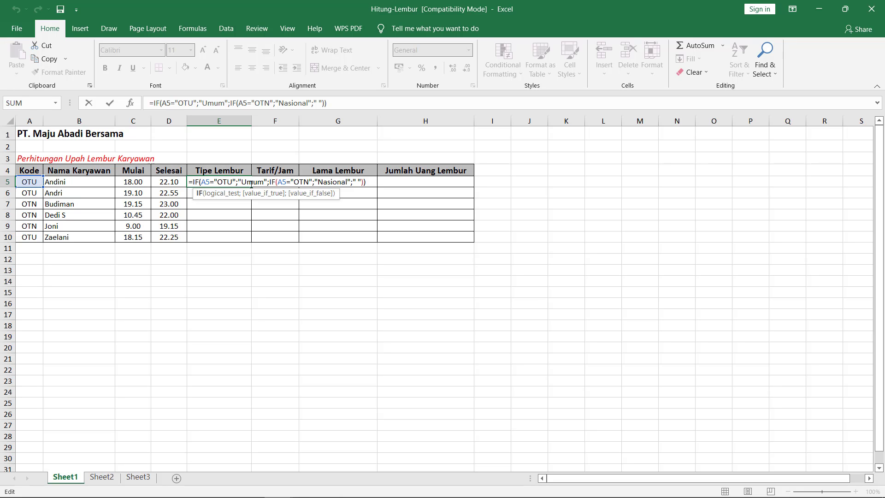
{"action": "key", "text": "Return"}
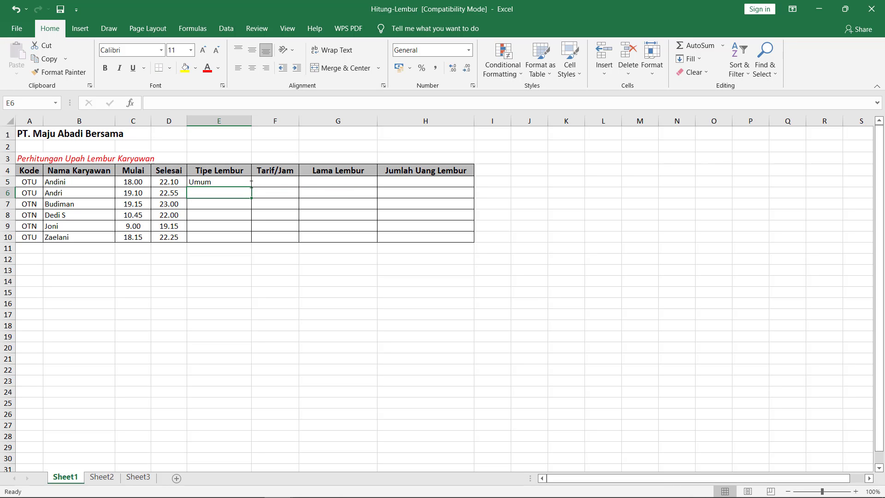
{"action": "left_click", "coordinate": [234, 184]}
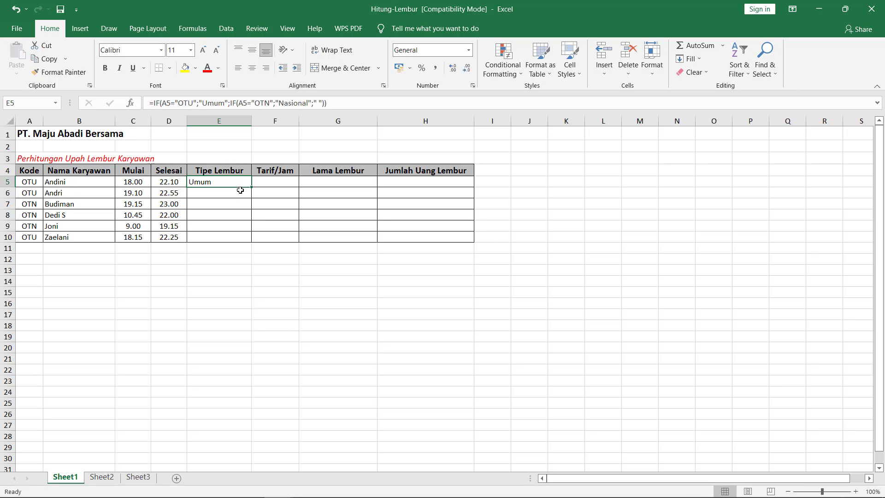
{"action": "left_click_drag", "start_coordinate": [237, 196], "coordinate": [237, 236]}
{"action": "left_click", "coordinate": [228, 180]}
{"action": "left_click_drag", "start_coordinate": [252, 188], "coordinate": [256, 241]}
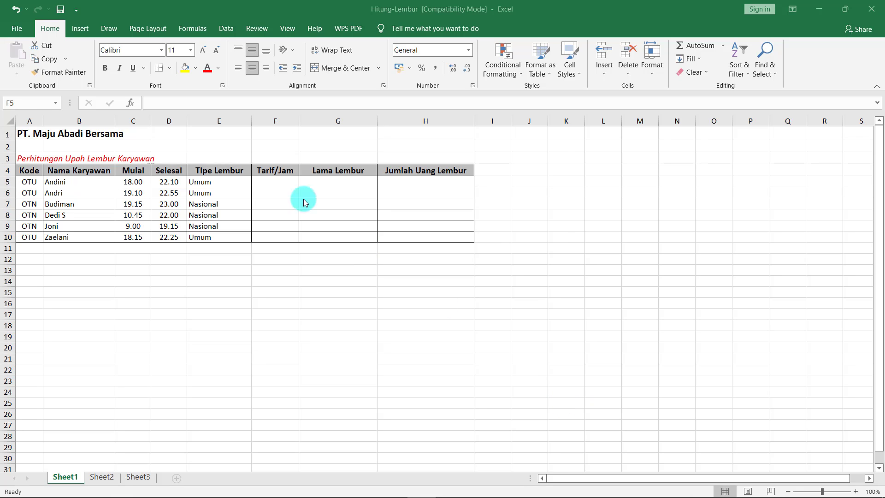
- Begin an IF formula in cell F5 that tests whether A5 equals "OTU"
{"action": "left_click", "coordinate": [271, 182]}
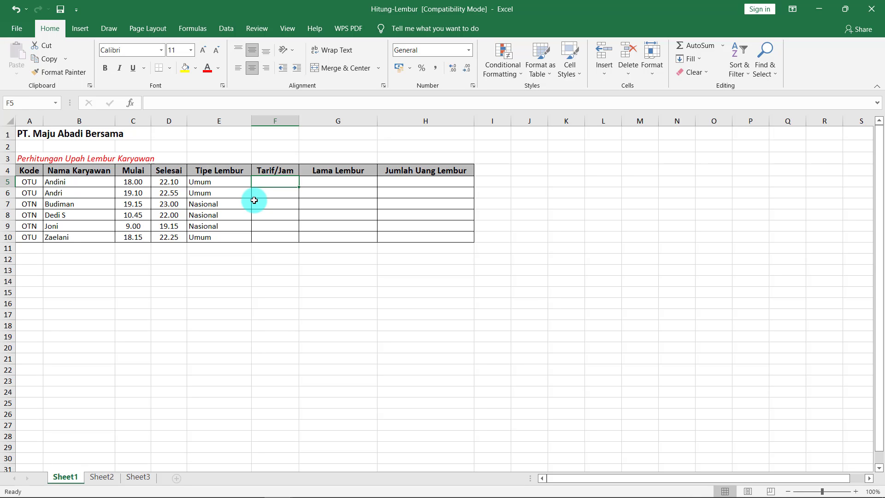
{"action": "type", "text": "=if"}
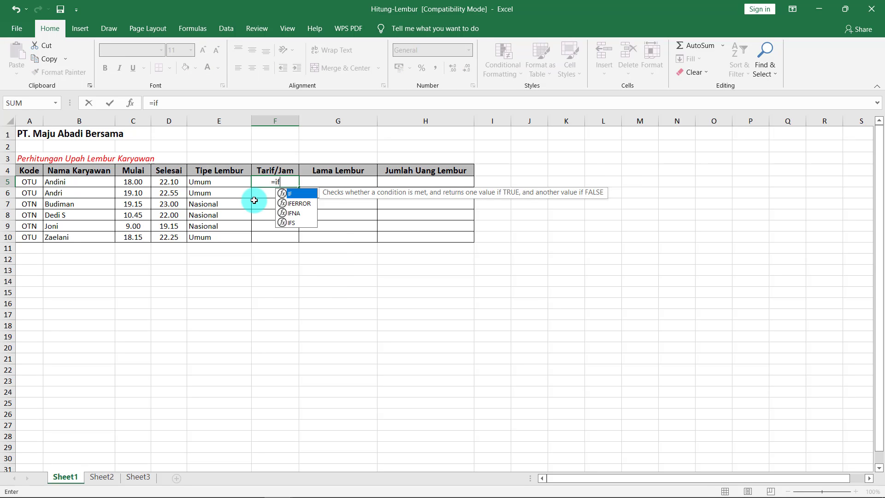
{"action": "double_click", "coordinate": [305, 193]}
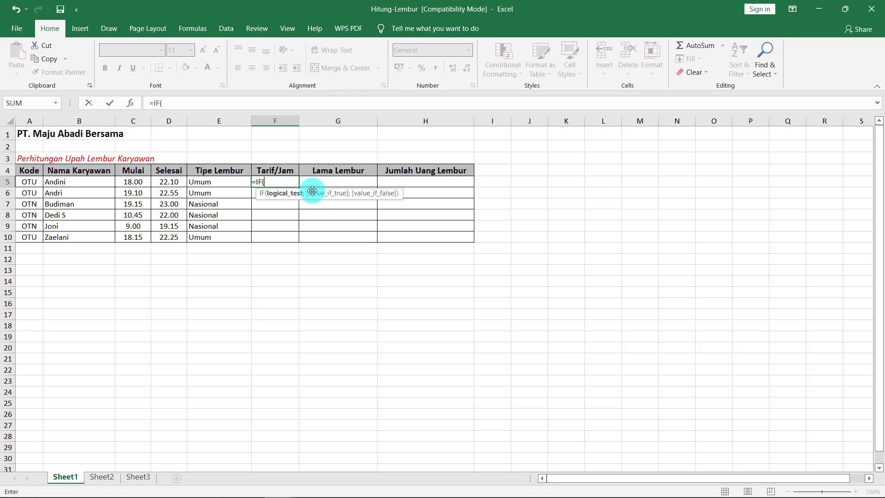
{"action": "left_click", "coordinate": [29, 181]}
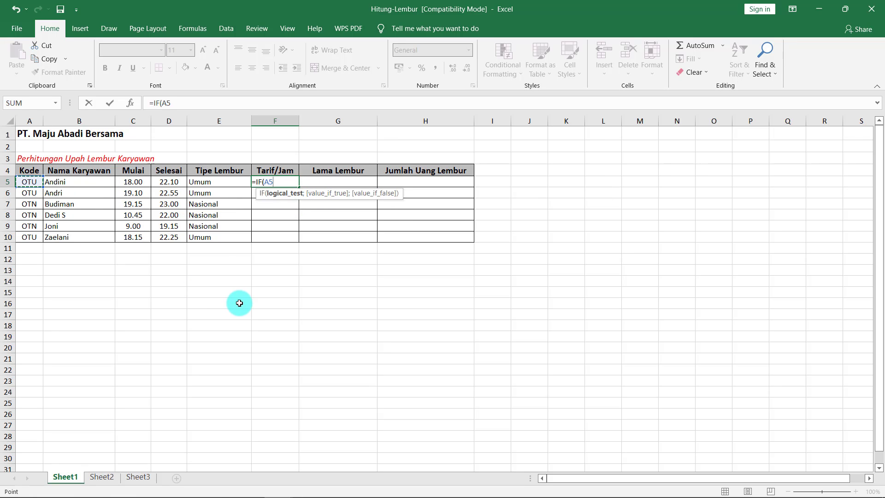
{"action": "type", "text": "=\"OTU\""}
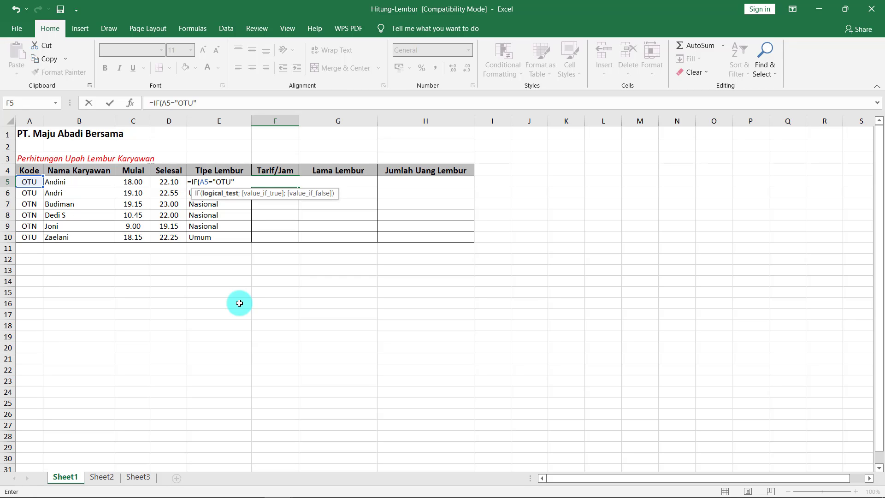
{"action": "type", "text": ";"}
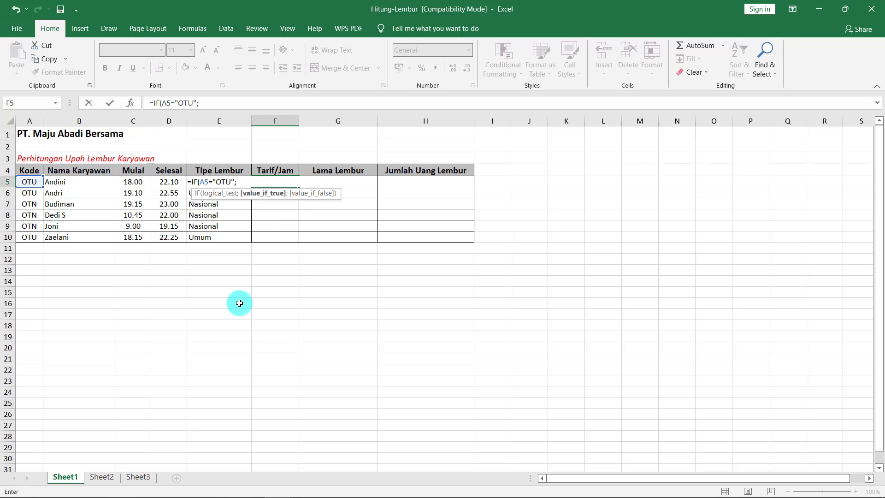
- Add TEXT(25000;"Rp #.##0") as the value if true for "OTU" in the F5 formula
{"action": "type", "text": "e"}
{"action": "key", "text": "BackSpace"}
{"action": "type", "text": "text"}
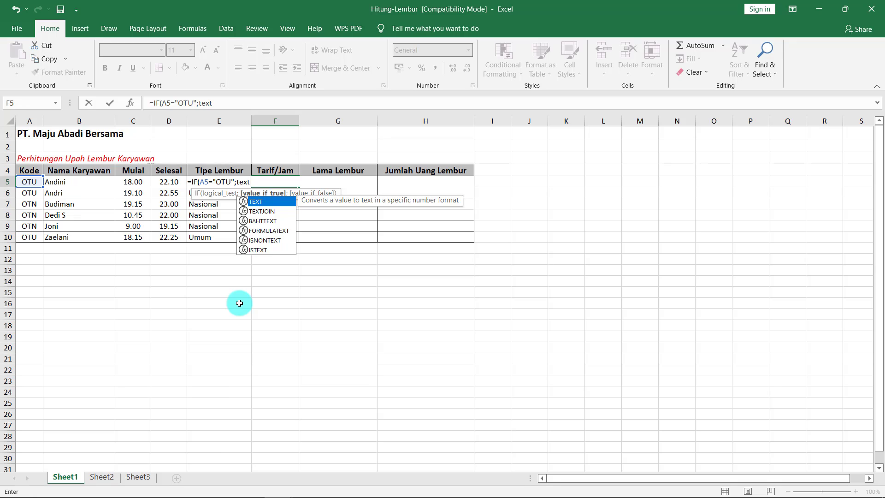
{"action": "double_click", "coordinate": [260, 201]}
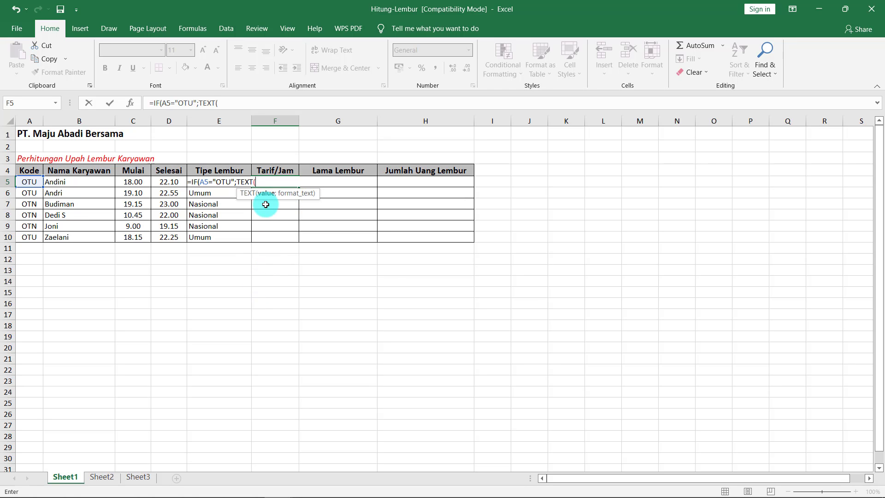
{"action": "type", "text": "25000"}
{"action": "type", "text": ";"}
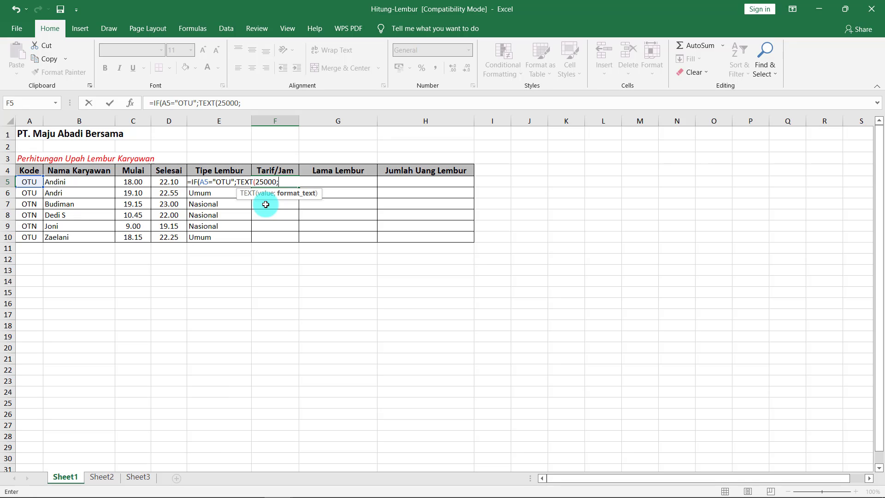
{"action": "type", "text": "\"R"}
{"action": "type", "text": "p #"}
{"action": "type", "text": ".##0\")"}
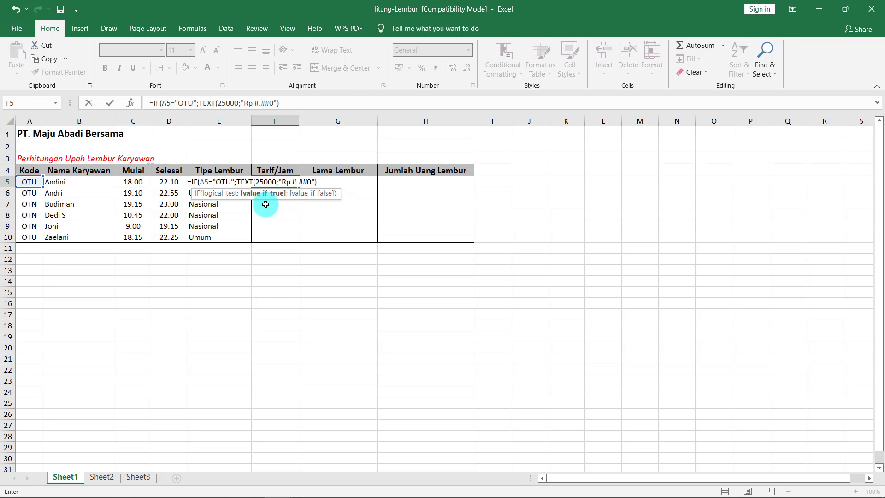
- Nest a second IF in the F5 formula that tests whether A5 equals "OTN"
{"action": "type", "text": ";"}
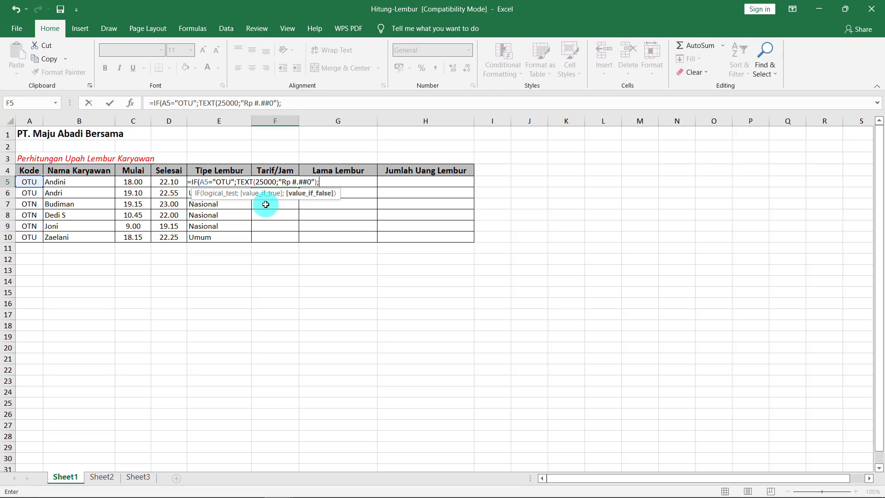
{"action": "type", "text": "if"}
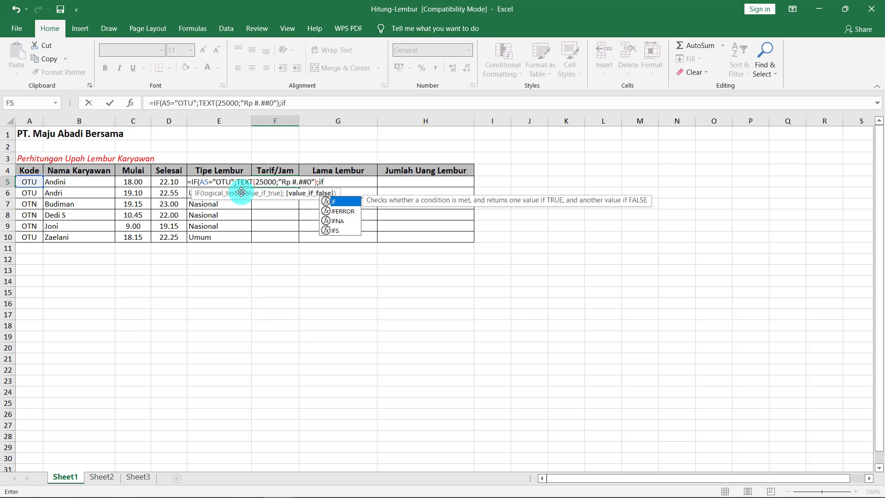
{"action": "double_click", "coordinate": [344, 202]}
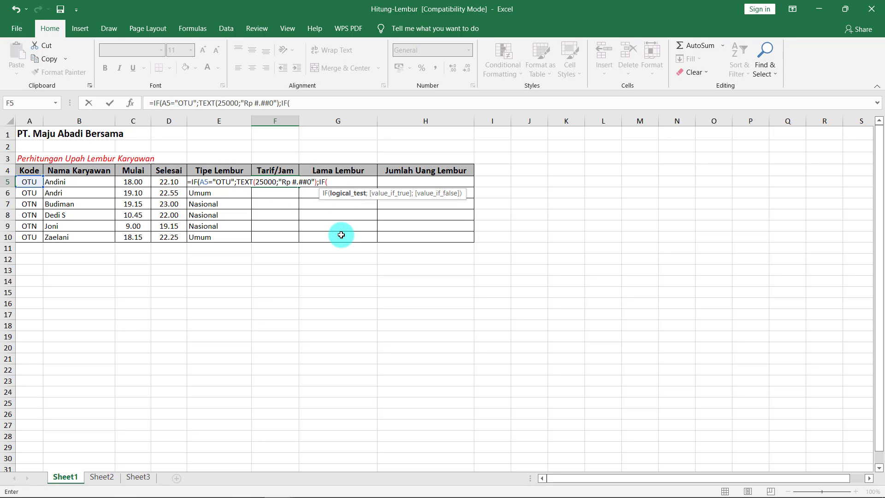
{"action": "left_click", "coordinate": [34, 184]}
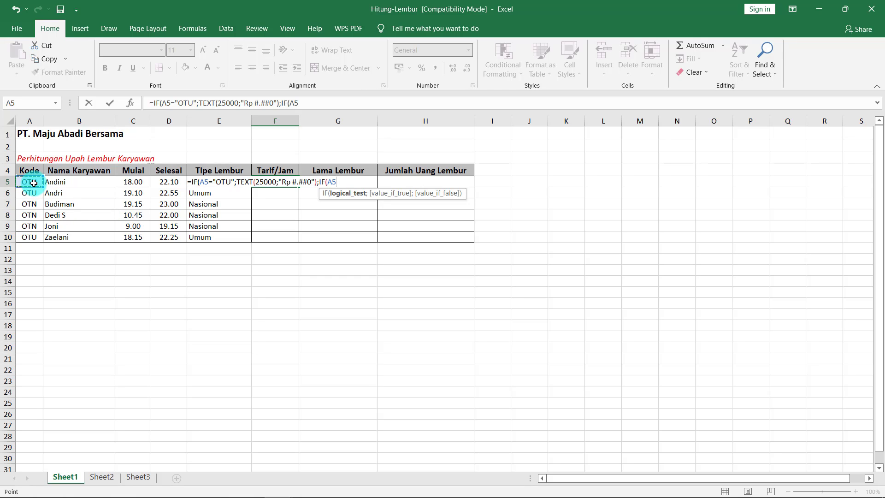
{"action": "type", "text": "=\"OTN\";"}
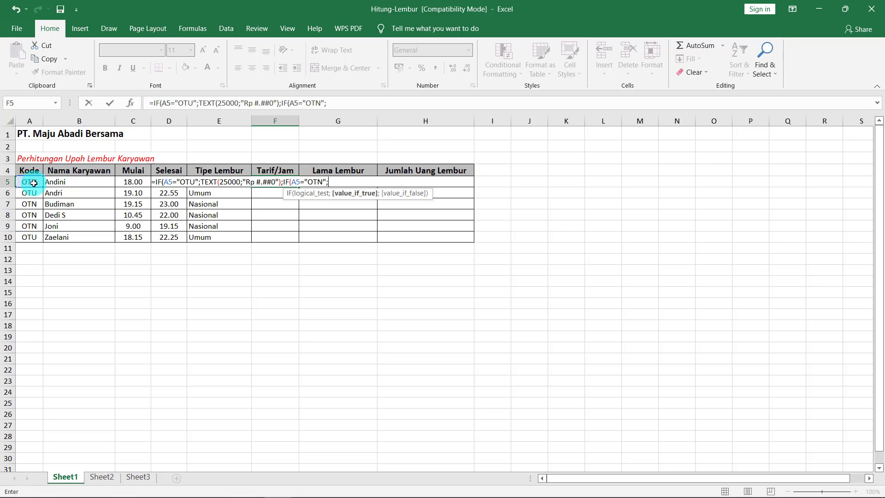
- Add a TEXT function for the "OTN" case in F5 with value 50000 and format Rp #.##0
{"action": "type", "text": "text"}
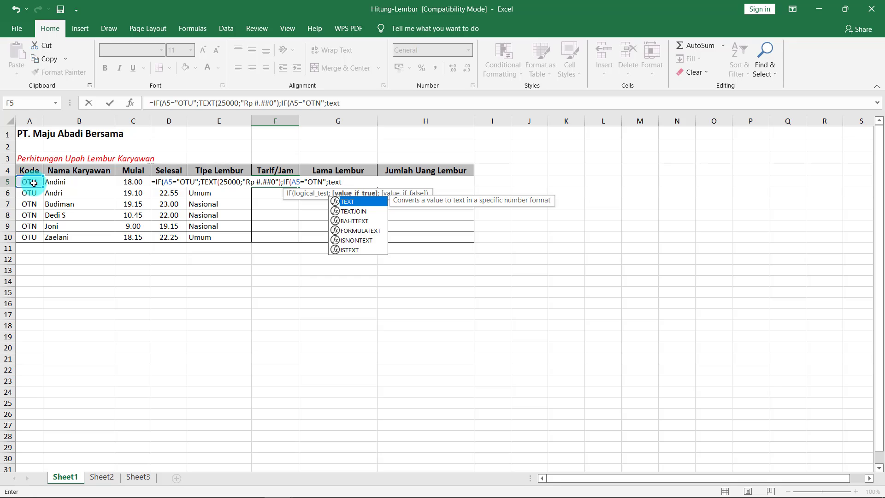
{"action": "double_click", "coordinate": [357, 201]}
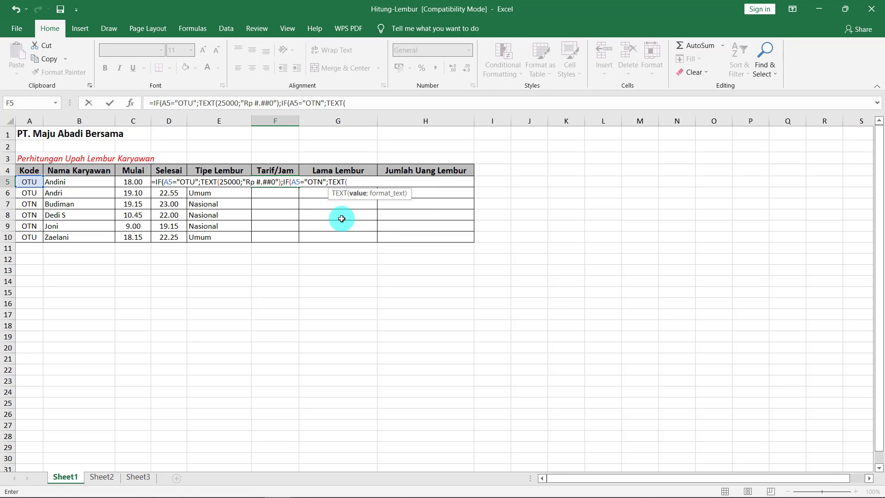
{"action": "type", "text": "50000;\""}
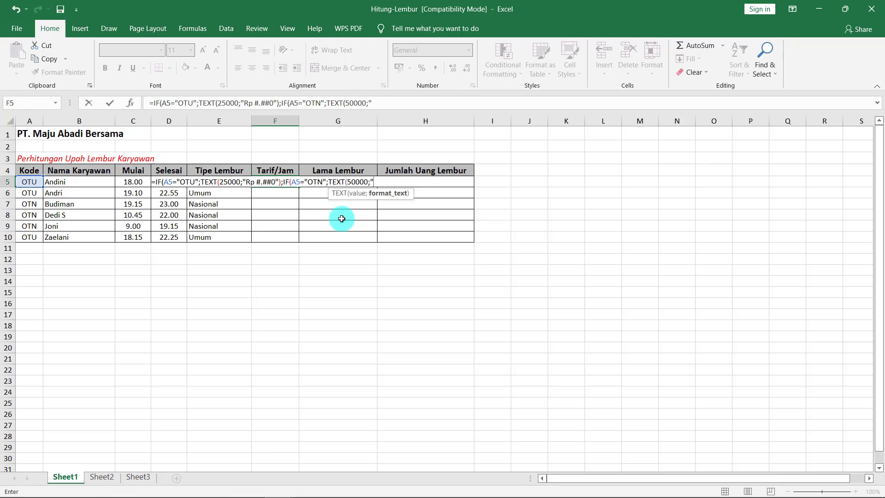
{"action": "type", "text": "Rp #.##"}
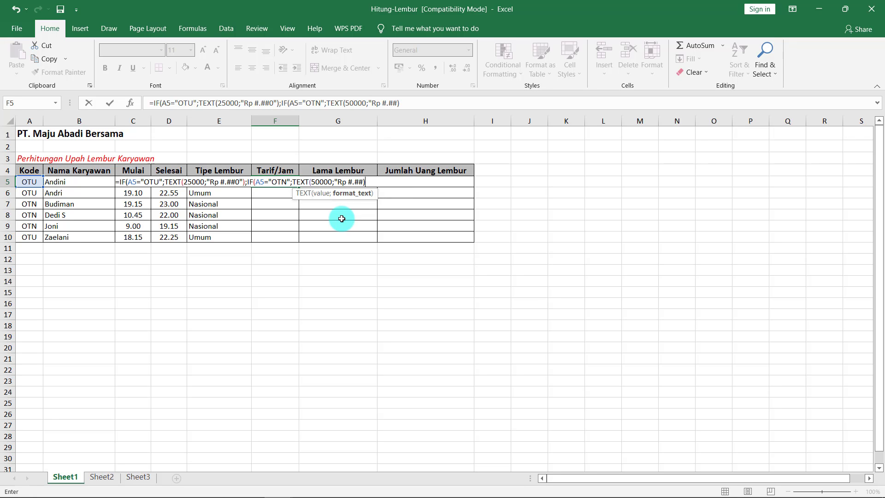
{"action": "type", "text": "0"}
{"action": "type", "text": ")"}
- Add "0" as the value if false of the nested IF in F5, removing the extra closing parentheses
{"action": "type", "text": ";"}
{"action": "type", "text": "\""}
{"action": "type", "text": "0"}
{"action": "type", "text": "\")"}
{"action": "type", "text": ")"}
{"action": "type", "text": ")"}
{"action": "key", "text": "BackSpace"}
{"action": "key", "text": "BackSpace"}
{"action": "key", "text": "BackSpace"}
- Insert the missing closing quotation mark after the 50000 rate's Rp #.##0 format and add a closing parenthesis after "0"
{"action": "left_click", "coordinate": [365, 181]}
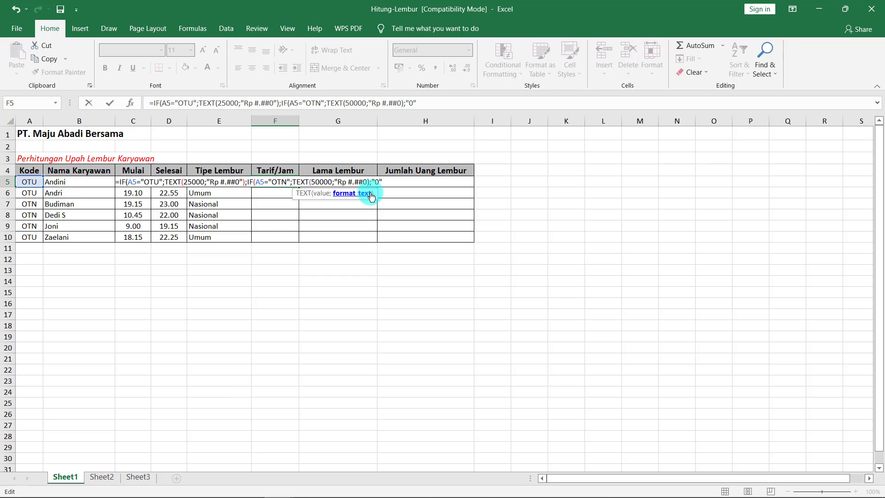
{"action": "type", "text": "\""}
{"action": "left_click", "coordinate": [393, 185]}
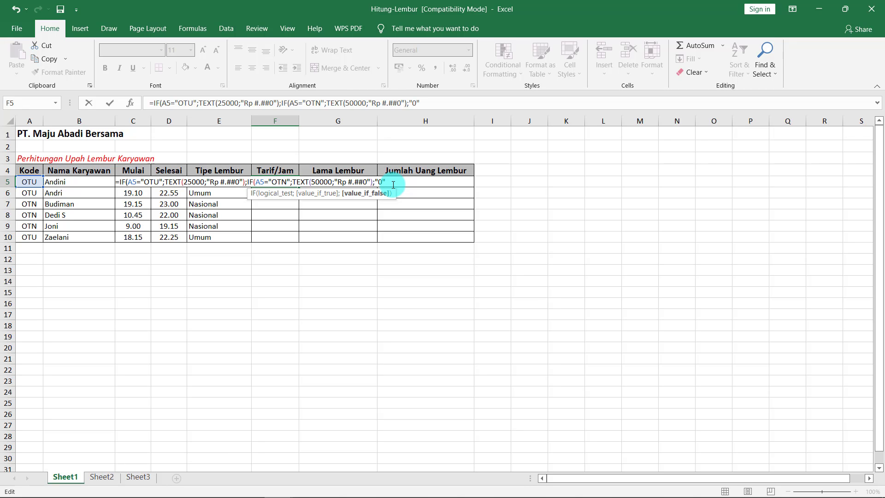
{"action": "type", "text": ")"}
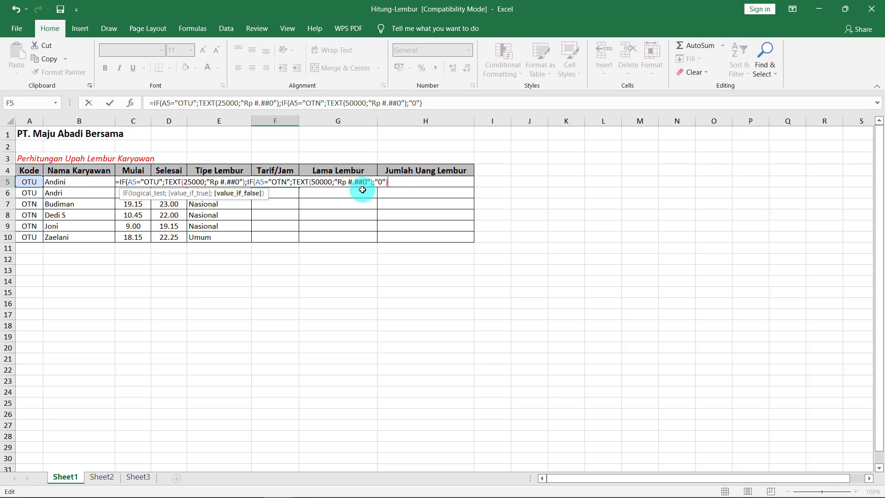
{"action": "left_click", "coordinate": [372, 182]}
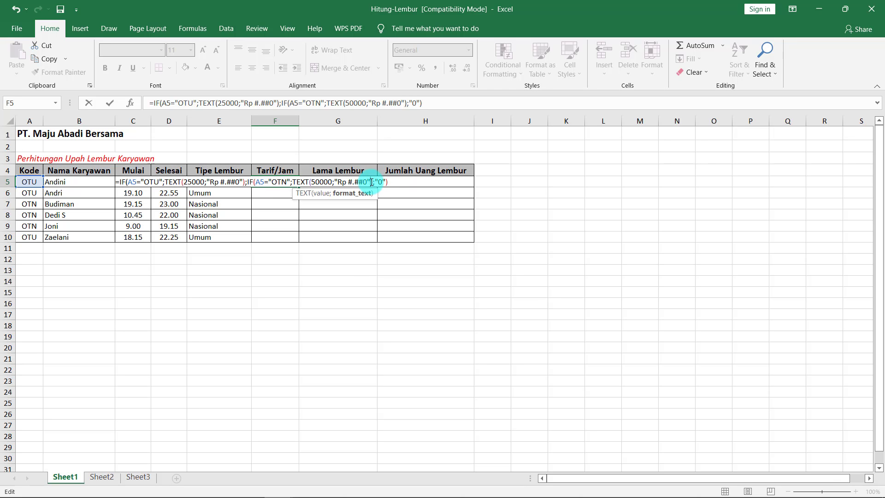
{"action": "key", "text": "BackSpace"}
{"action": "type", "text": "\""}
- Finish the closing parentheses of the F5 formula and enter it, accepting the proposed typo correction
{"action": "left_click", "coordinate": [398, 181]}
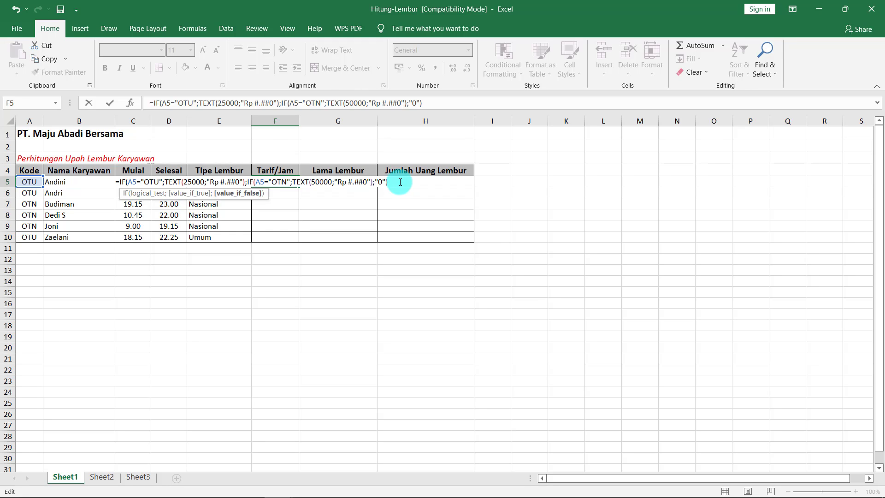
{"action": "type", "text": ")"}
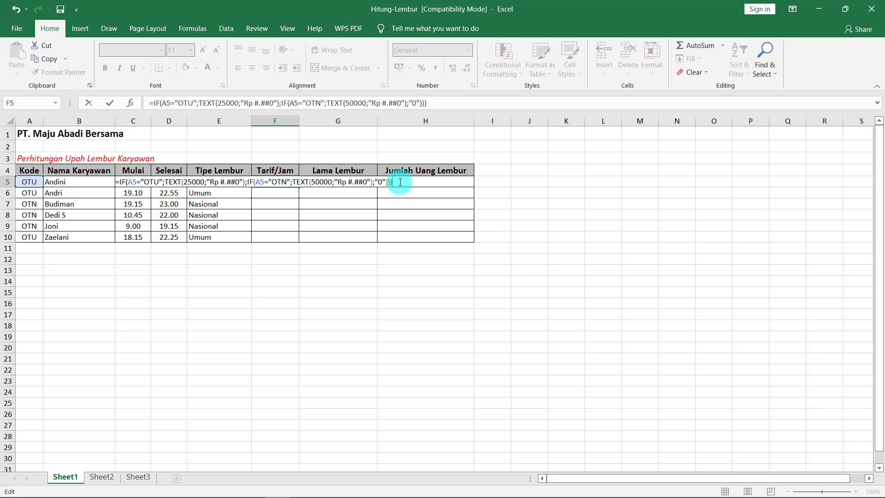
{"action": "key", "text": "Return"}
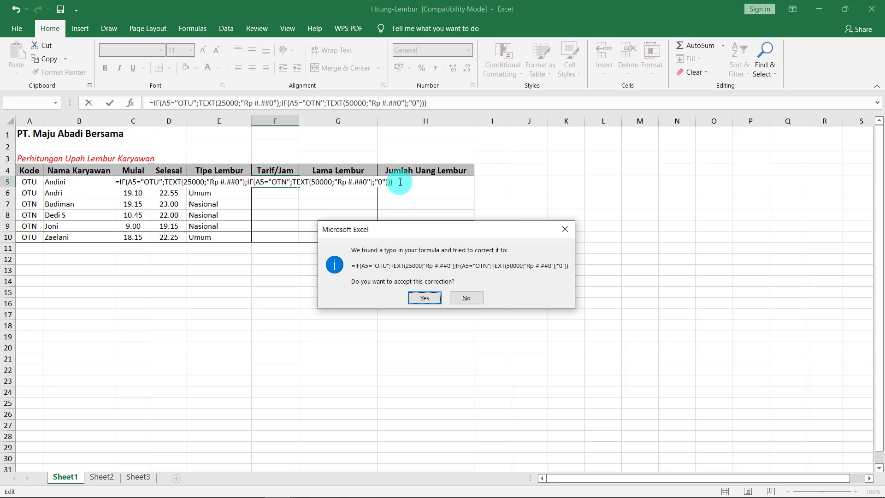
{"action": "key", "text": "Return"}
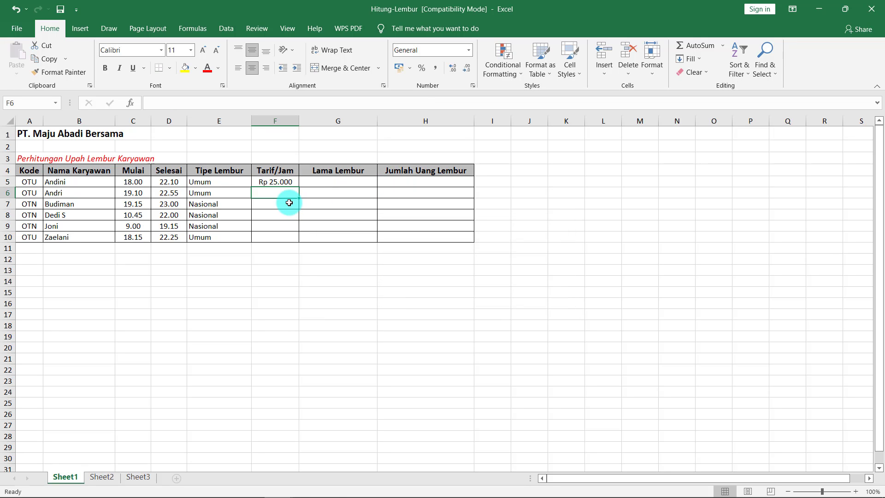
- Review the nested IF and TEXT arguments of the Tarif/Jam formula in F5
{"action": "double_click", "coordinate": [278, 181]}
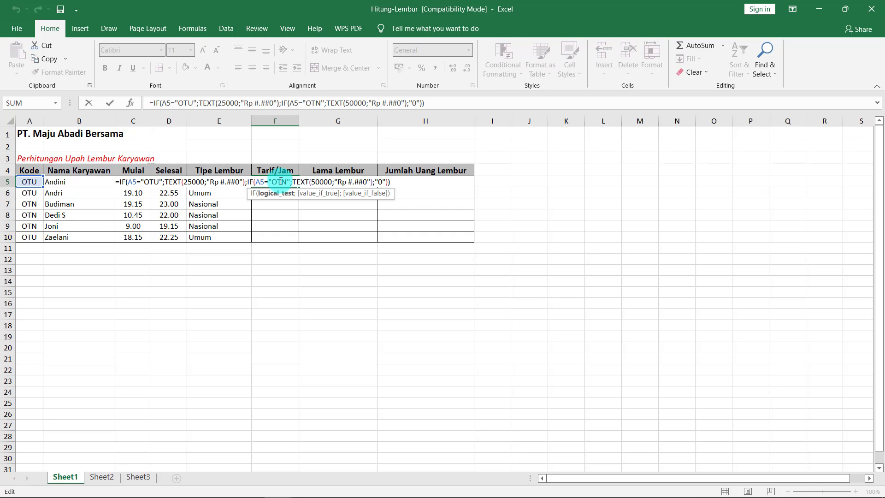
{"action": "left_click", "coordinate": [389, 181]}
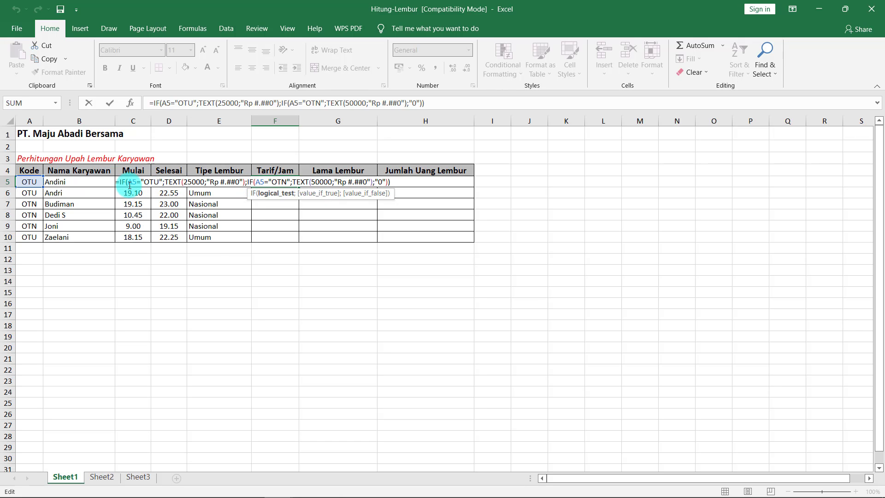
{"action": "left_click", "coordinate": [394, 183]}
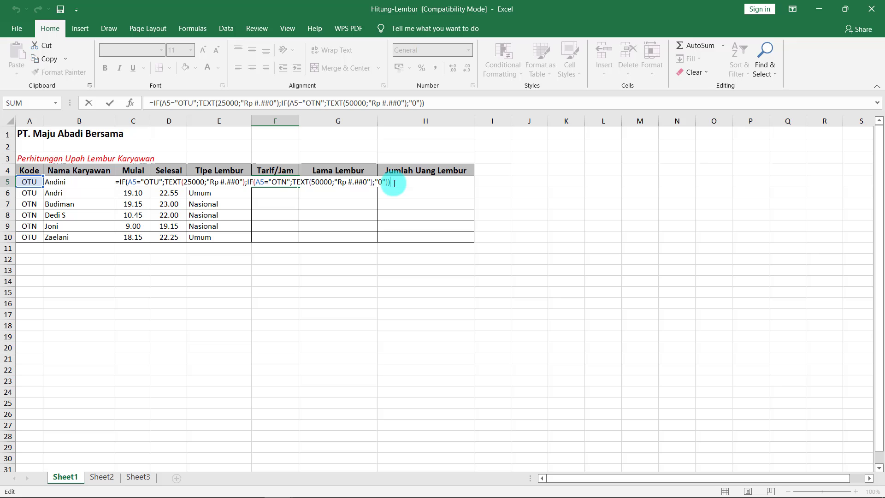
{"action": "left_click", "coordinate": [128, 182]}
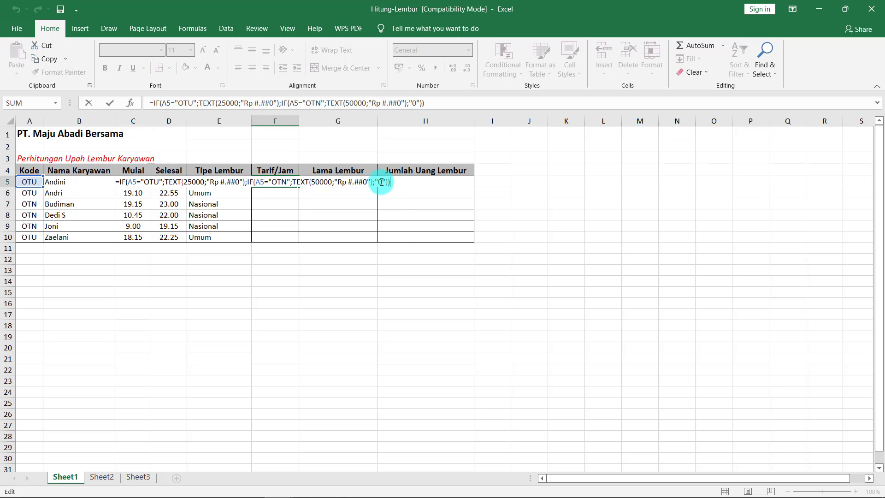
{"action": "key", "text": "Return"}
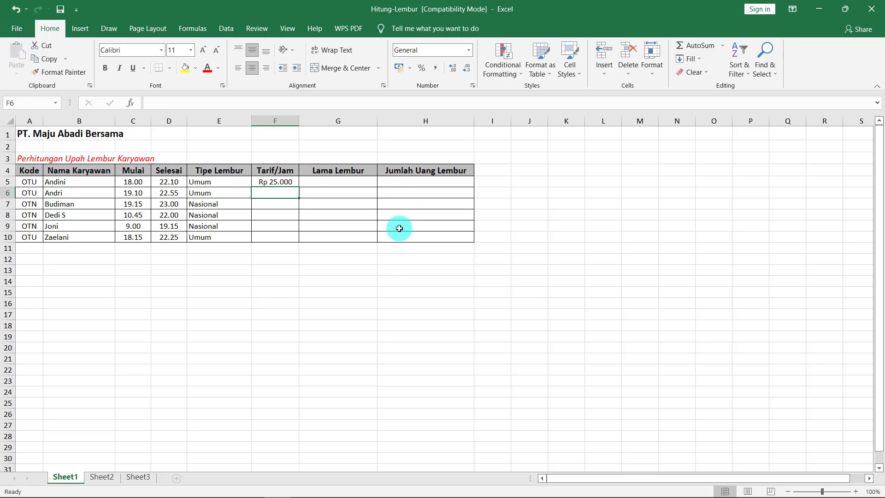
- Copy the Tarif/Jam formula from F5 down through F10
{"action": "left_click", "coordinate": [282, 183]}
{"action": "left_click", "coordinate": [285, 193]}
{"action": "left_click", "coordinate": [284, 204]}
{"action": "left_click", "coordinate": [285, 214]}
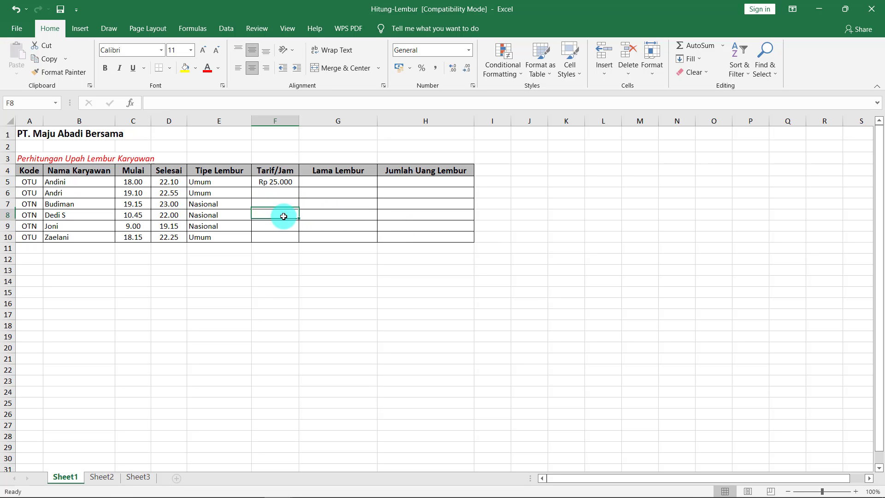
{"action": "left_click", "coordinate": [279, 226]}
{"action": "left_click", "coordinate": [280, 185]}
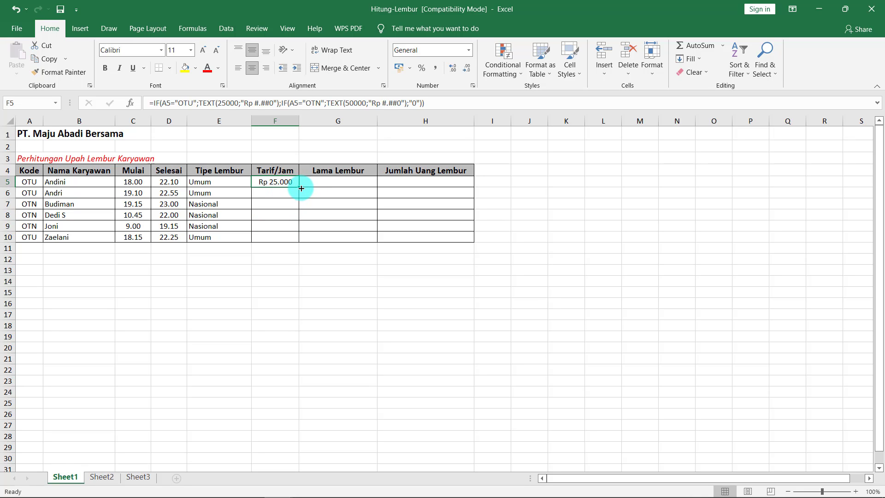
{"action": "left_click_drag", "start_coordinate": [300, 187], "coordinate": [304, 239]}
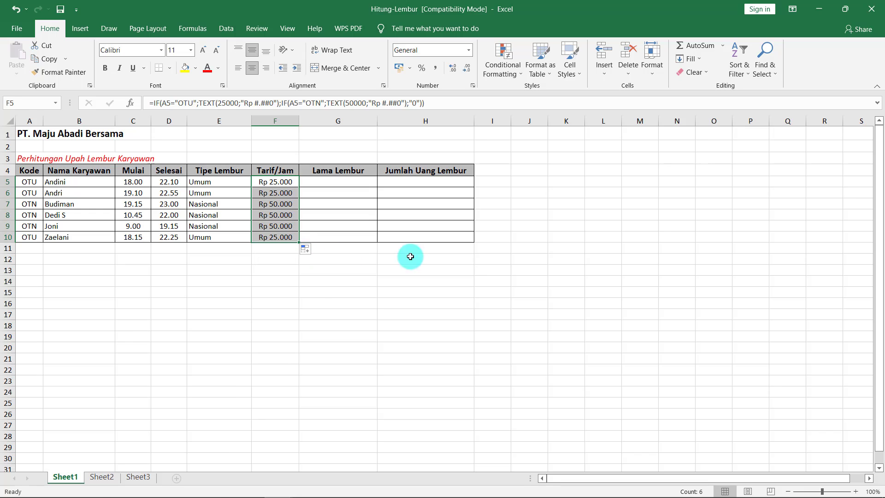
- Review the Tarif/Jam formula in F10 and its reference to A10, leaving the formula as it is
{"action": "left_click", "coordinate": [439, 272]}
{"action": "left_click", "coordinate": [275, 238]}
{"action": "double_click", "coordinate": [275, 238]}
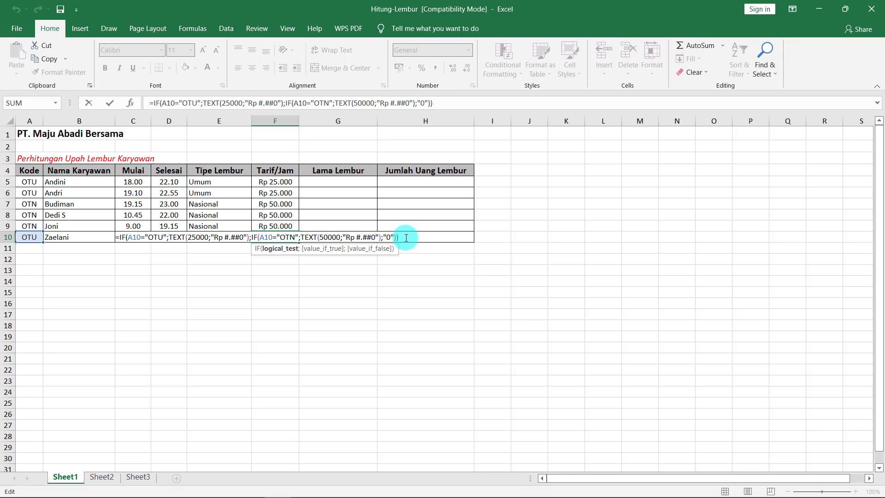
{"action": "key", "text": "Return"}
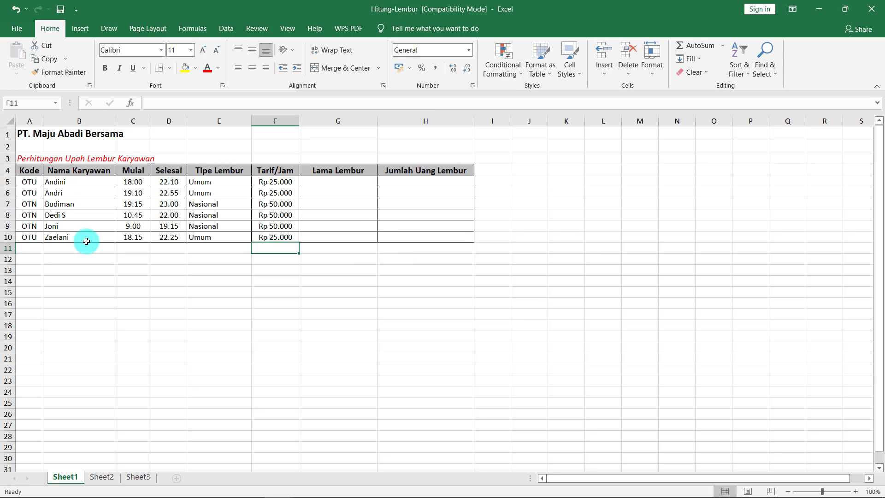
- Try extending the Tarif/Jam formula from F10 down to F12, inspect the copy in F11, and undo the fill
{"action": "left_click", "coordinate": [289, 236]}
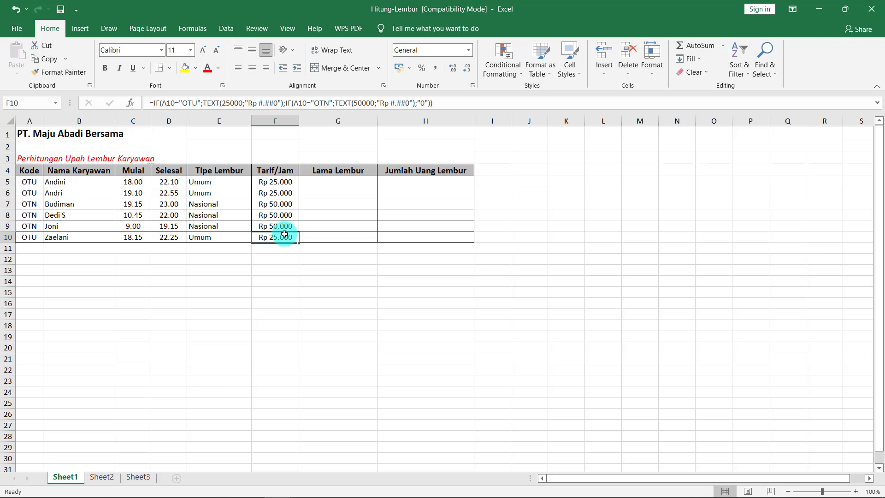
{"action": "left_click_drag", "start_coordinate": [299, 243], "coordinate": [300, 263]}
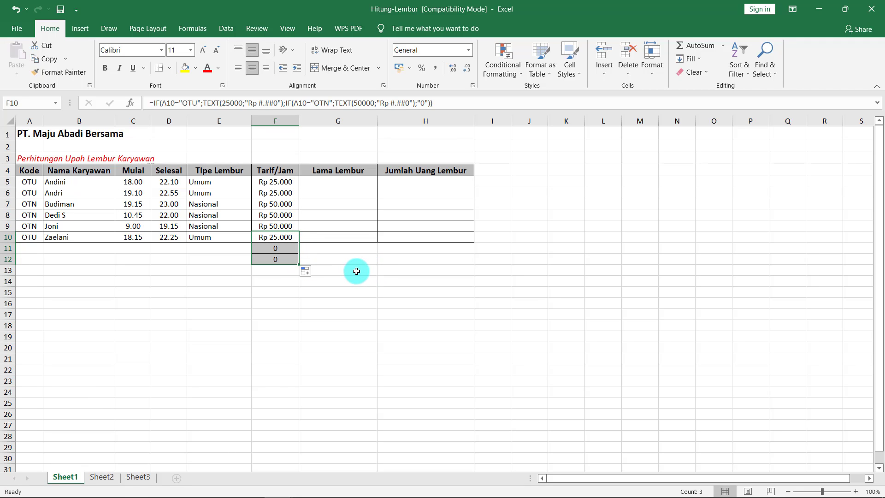
{"action": "left_click", "coordinate": [293, 251]}
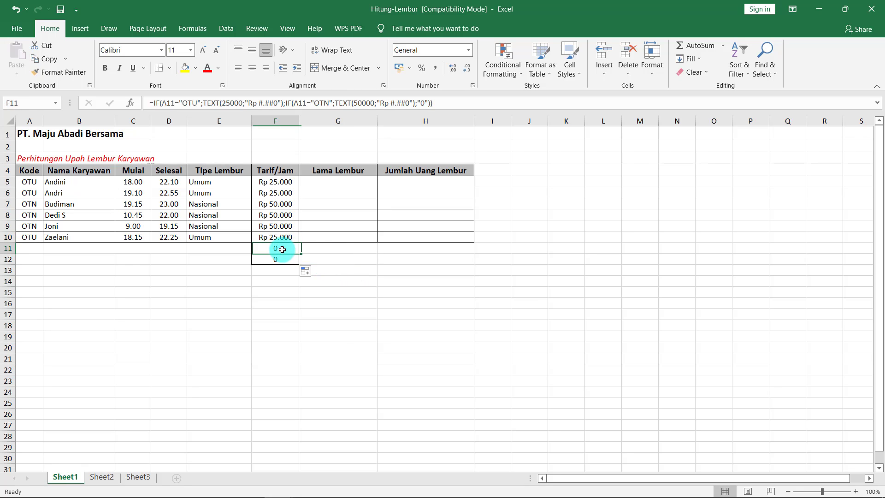
{"action": "double_click", "coordinate": [282, 249]}
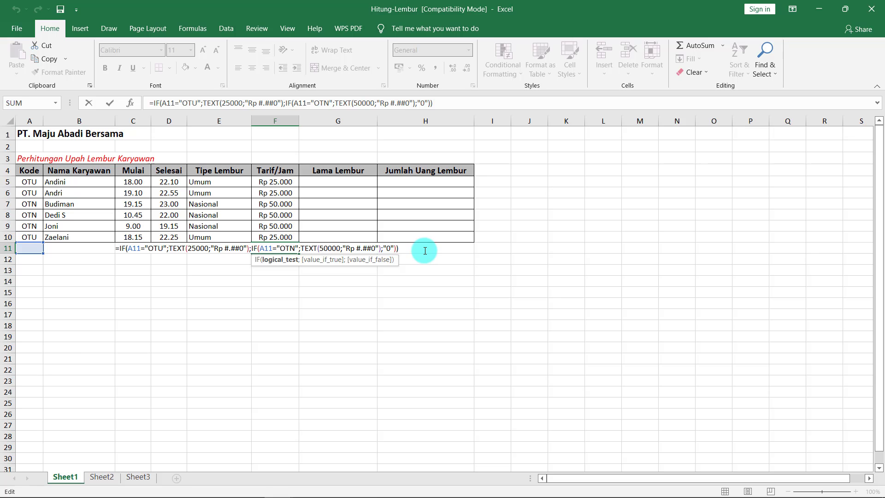
{"action": "key", "text": "Return"}
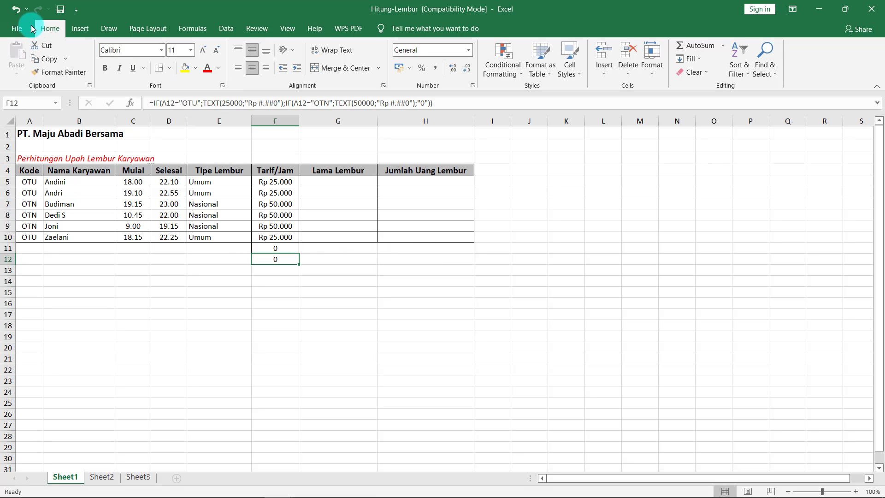
{"action": "left_click", "coordinate": [16, 9]}
{"action": "left_click", "coordinate": [16, 9]}
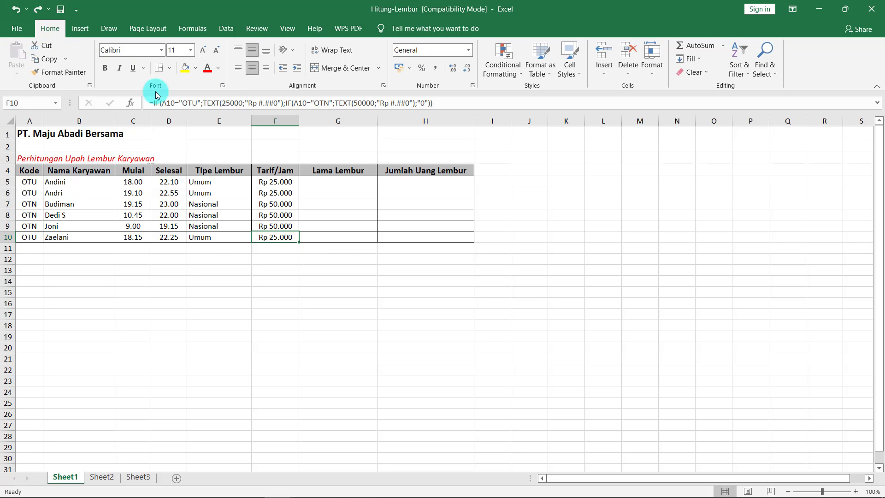
{"action": "left_click", "coordinate": [322, 250]}
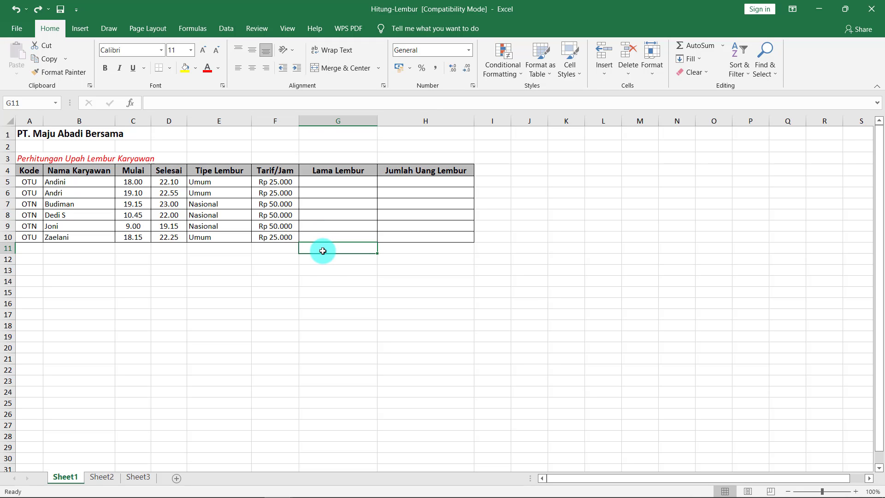
- Calculate Lama Lembur in G5 with the formula =D5-C5 and copy it down through G10
{"action": "left_click", "coordinate": [339, 171]}
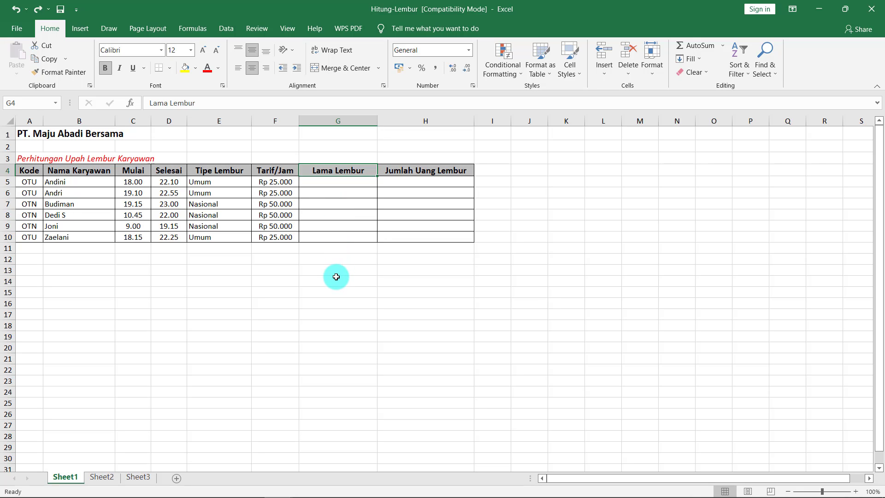
{"action": "left_click", "coordinate": [174, 182]}
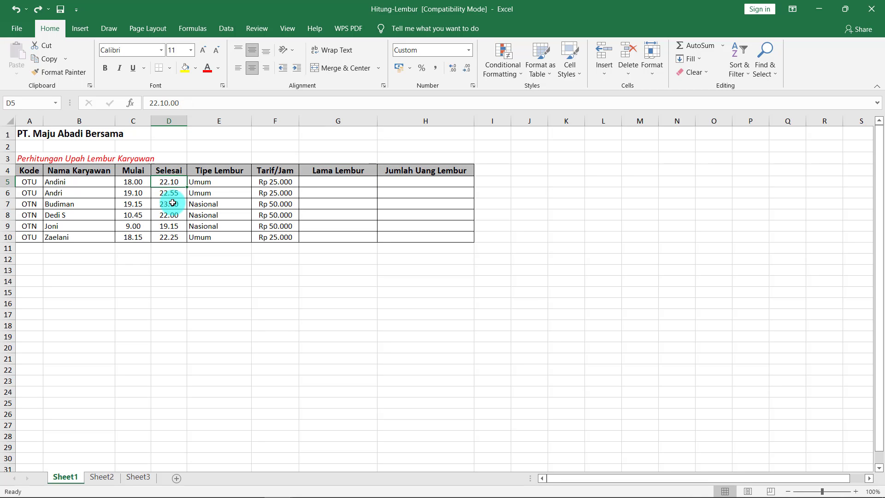
{"action": "left_click", "coordinate": [140, 184]}
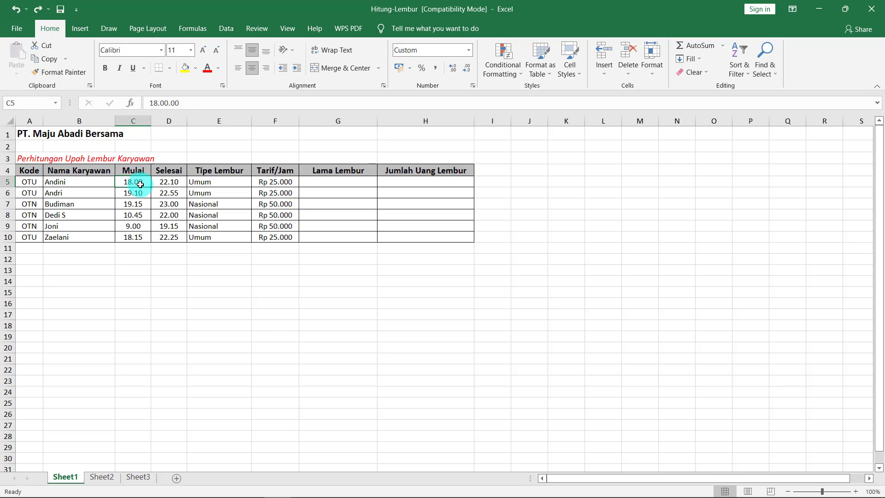
{"action": "left_click", "coordinate": [337, 182]}
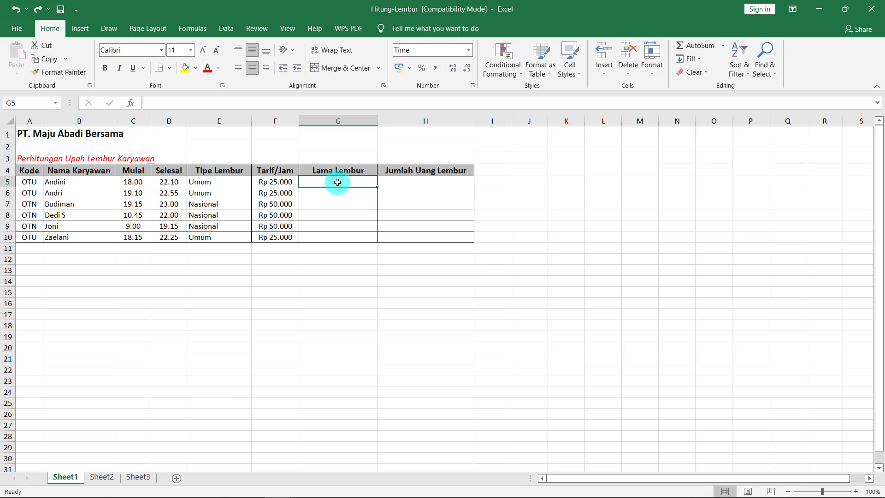
{"action": "type", "text": "="}
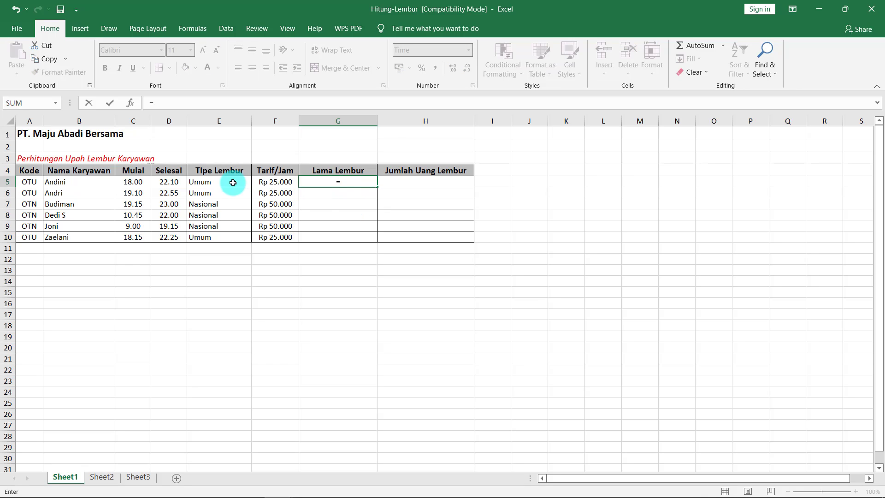
{"action": "left_click", "coordinate": [163, 182]}
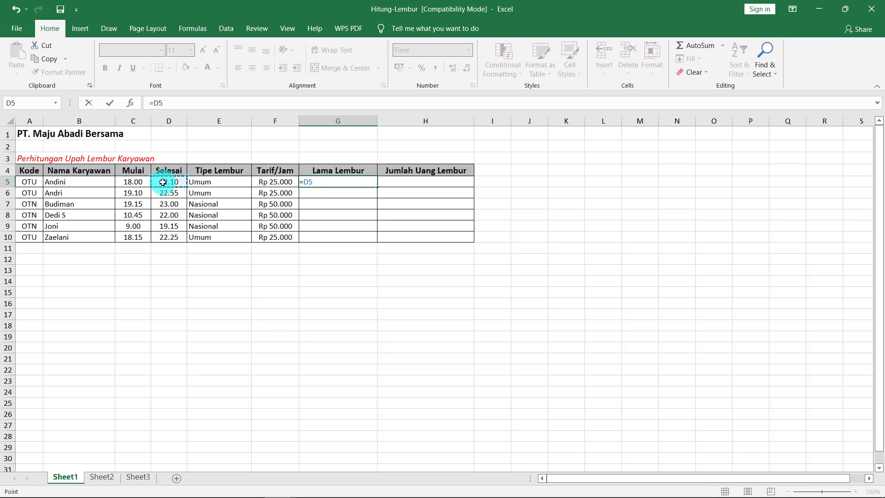
{"action": "type", "text": "-"}
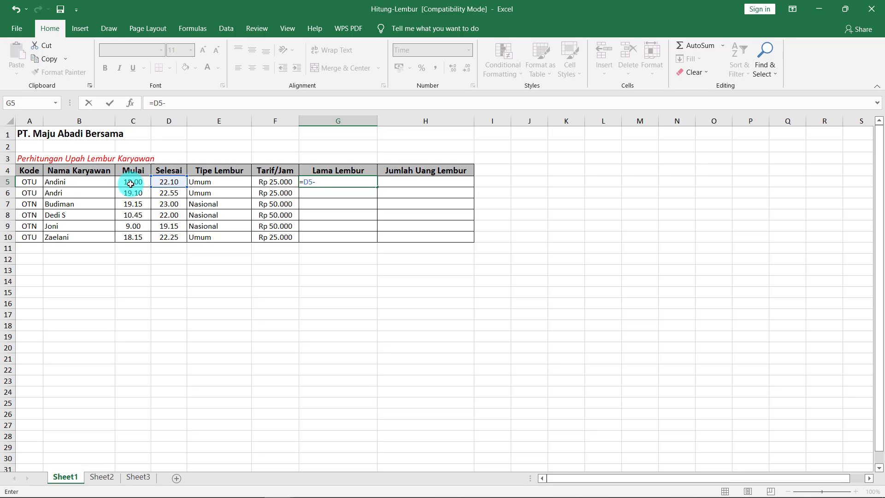
{"action": "left_click", "coordinate": [130, 184]}
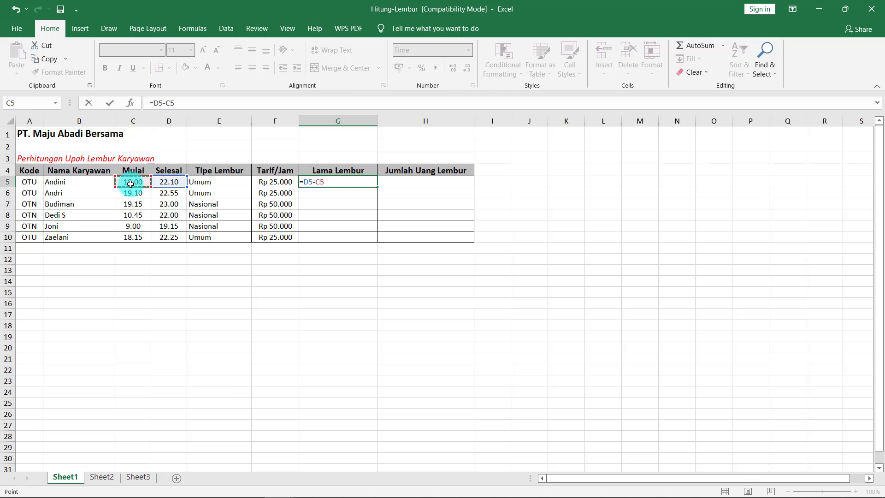
{"action": "key", "text": "Return"}
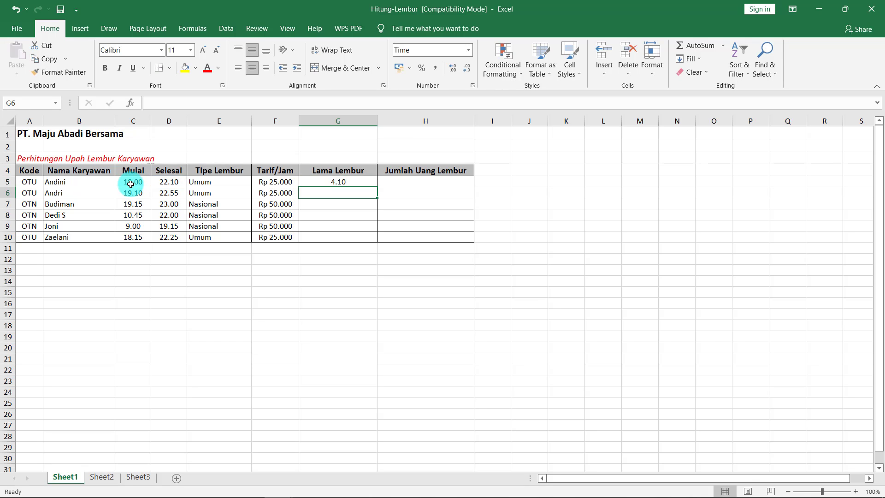
{"action": "left_click", "coordinate": [345, 182]}
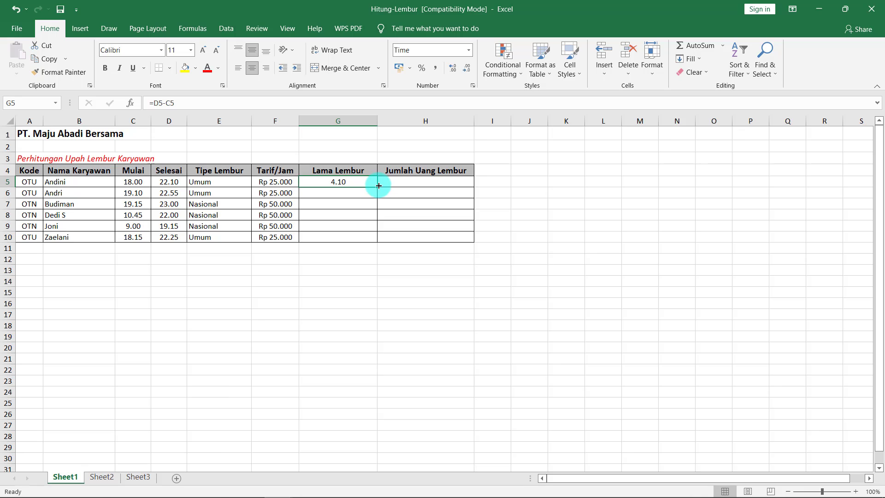
{"action": "left_click_drag", "start_coordinate": [378, 187], "coordinate": [383, 241]}
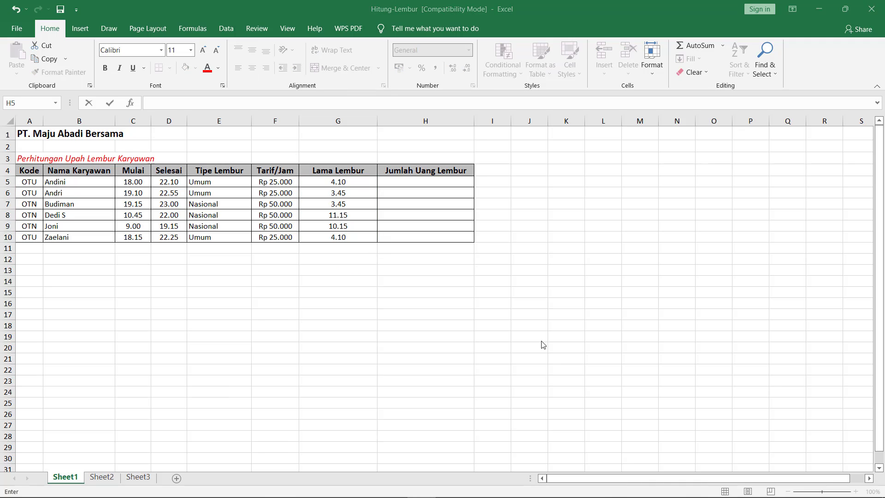
- Start an IF formula in H5 for Jumlah Uang Lembur with the logical test A5="OTU"
{"action": "left_click", "coordinate": [418, 182]}
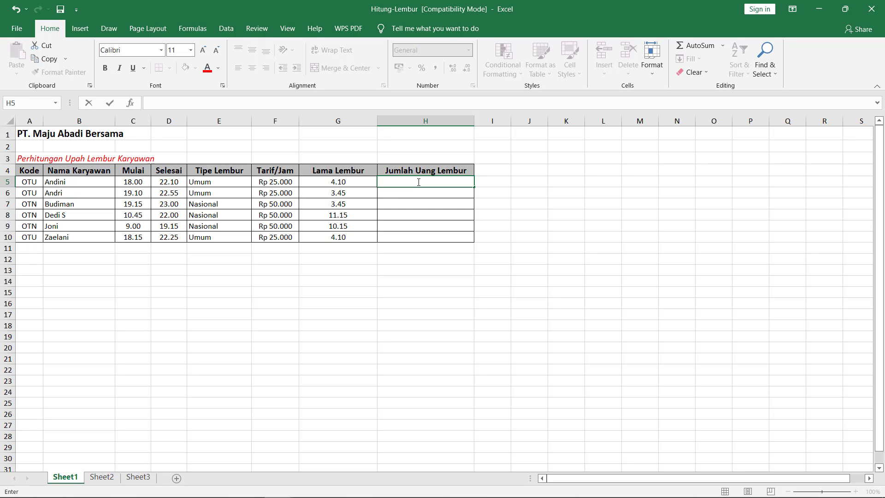
{"action": "type", "text": "=if"}
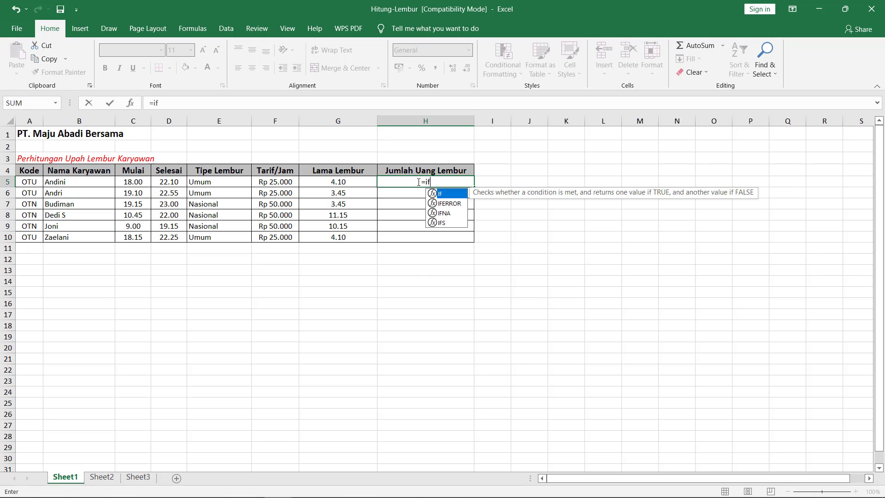
{"action": "type", "text": "("}
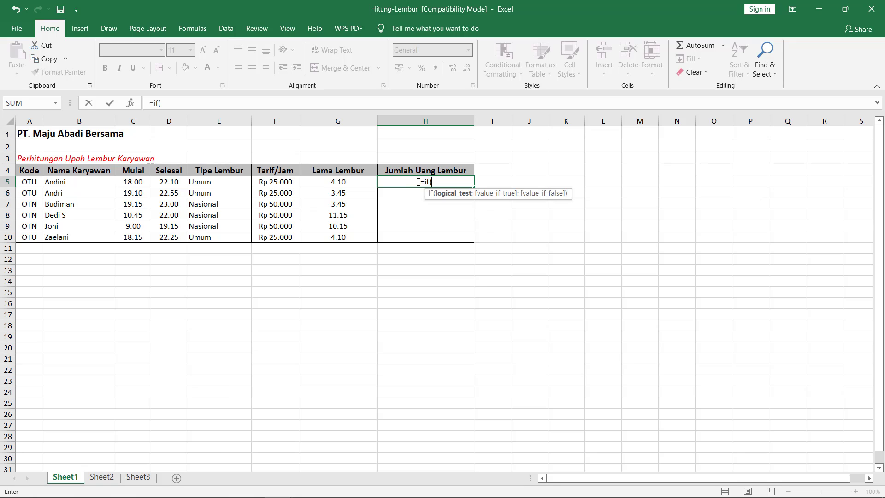
{"action": "left_click", "coordinate": [32, 181]}
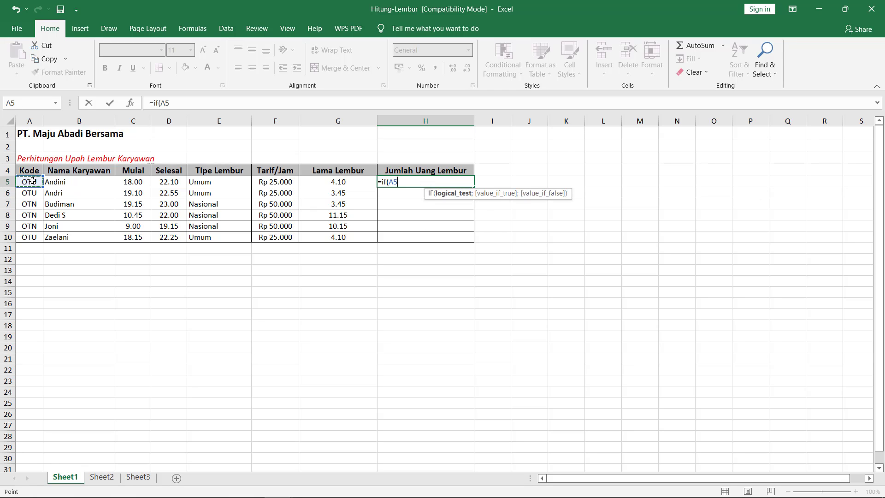
{"action": "type", "text": "=\""}
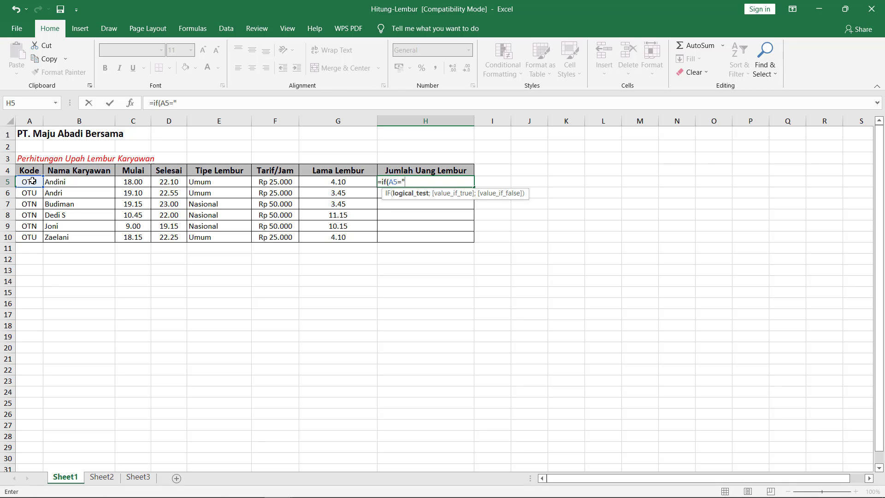
{"action": "type", "text": "OTU\";"}
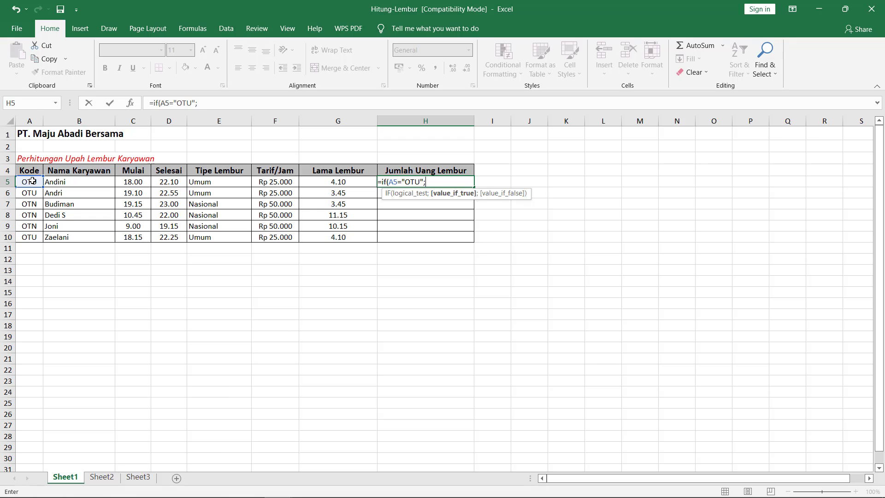
- Begin the value-if-true argument of the H5 formula with HOUR(G5)*F5
{"action": "type", "text": "hou"}
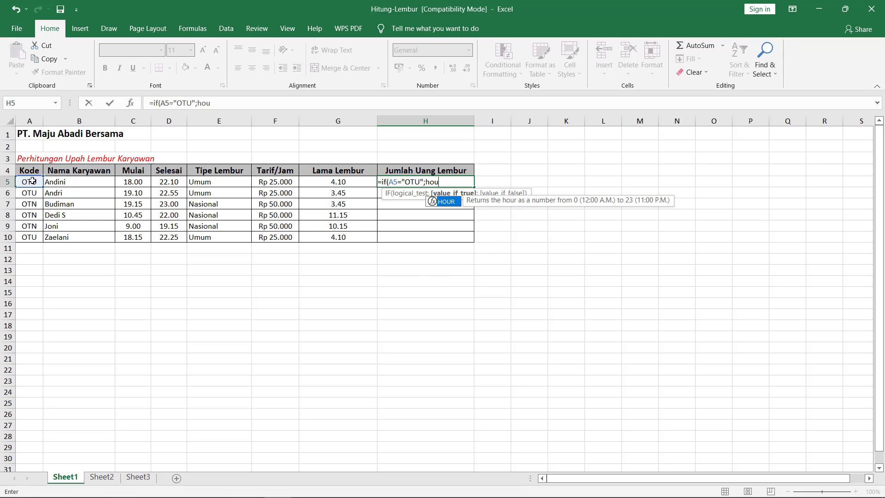
{"action": "double_click", "coordinate": [447, 202]}
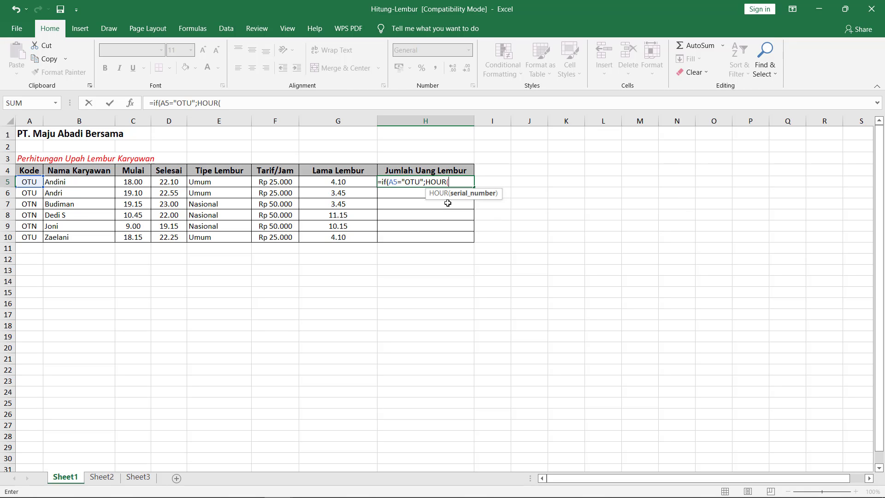
{"action": "left_click", "coordinate": [341, 183]}
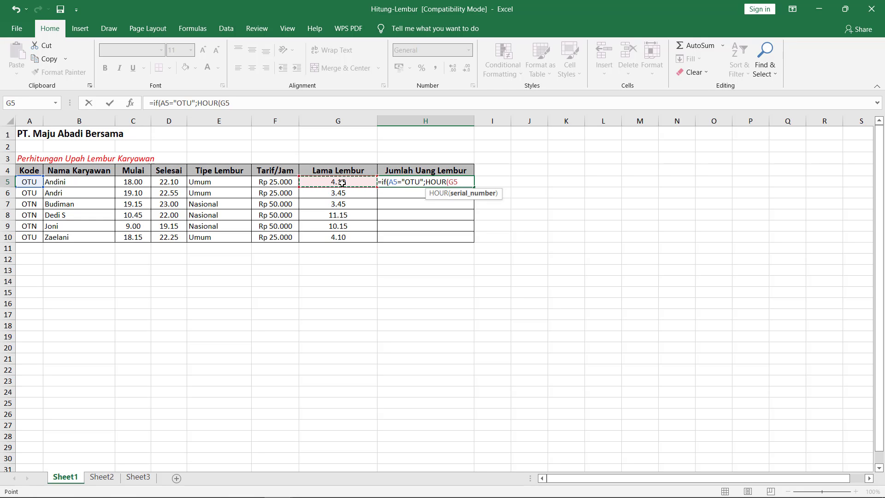
{"action": "type", "text": ")"}
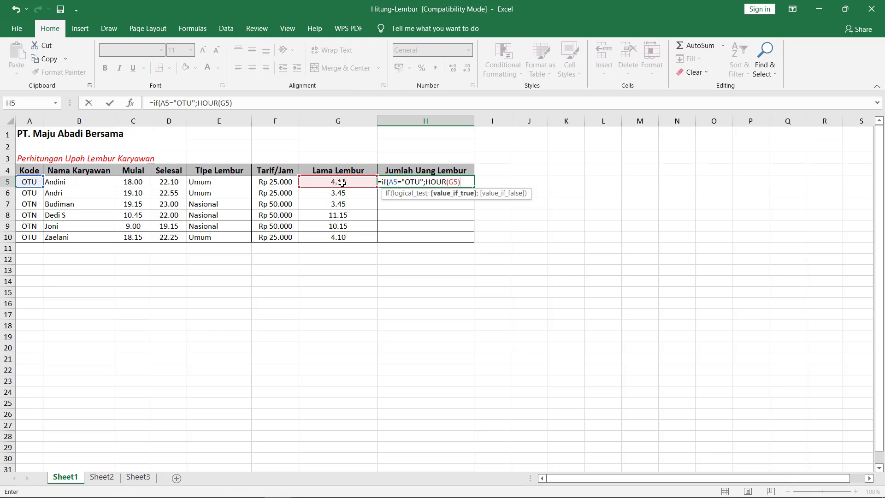
{"action": "type", "text": "*"}
{"action": "left_click", "coordinate": [281, 183]}
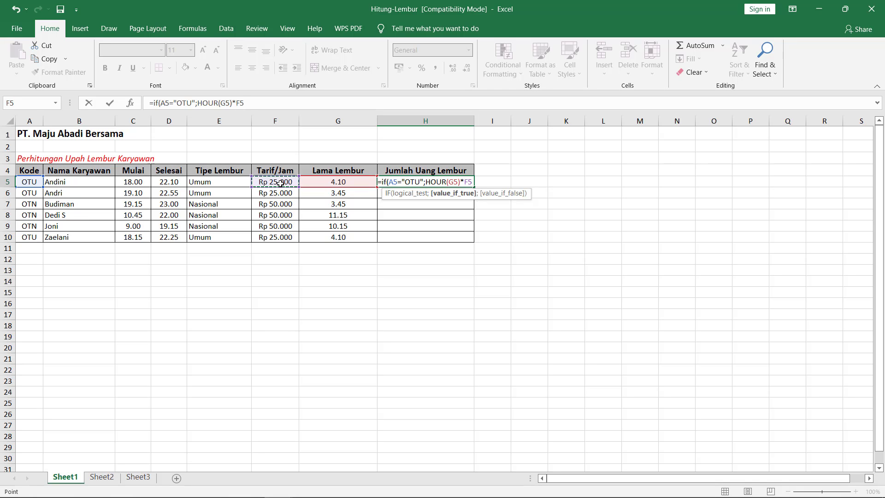
- Extend the value-if-true argument of the H5 formula by adding an opened minutes term, +(MINUTE(G5)
{"action": "type", "text": "+"}
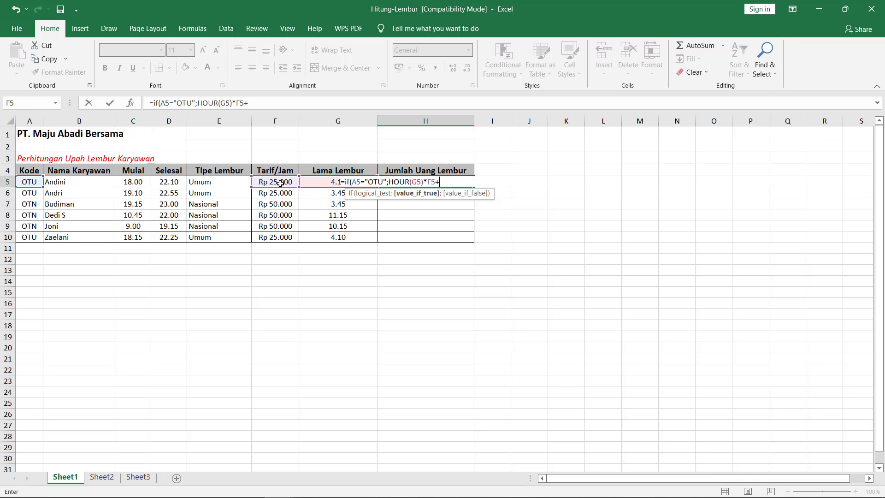
{"action": "type", "text": "(minu"}
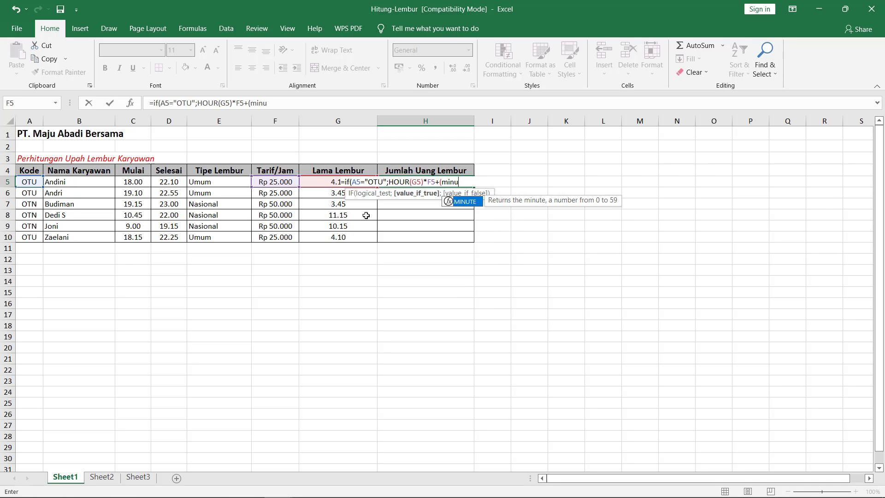
{"action": "double_click", "coordinate": [468, 202]}
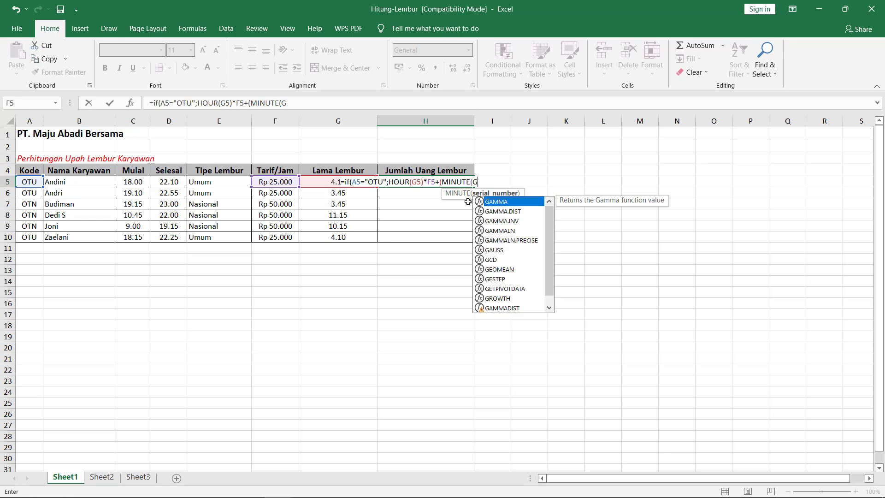
{"action": "type", "text": "G%"}
{"action": "key", "text": "BackSpace"}
{"action": "type", "text": "5"}
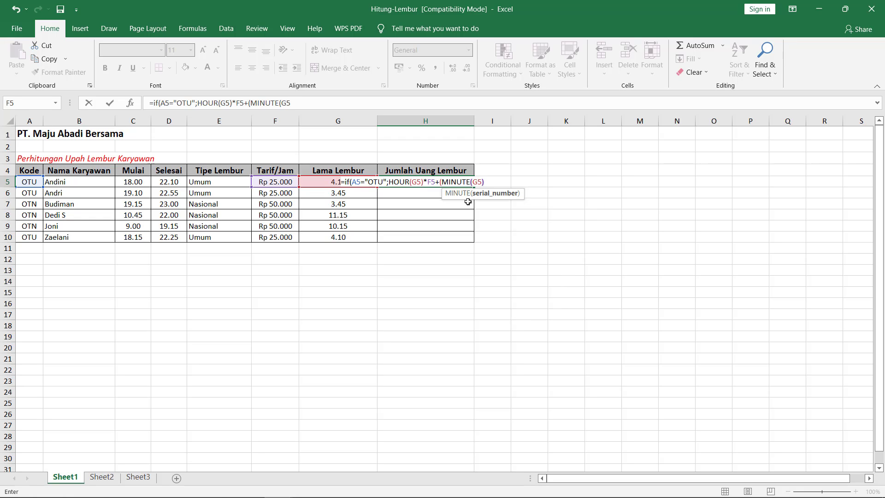
{"action": "type", "text": ")"}
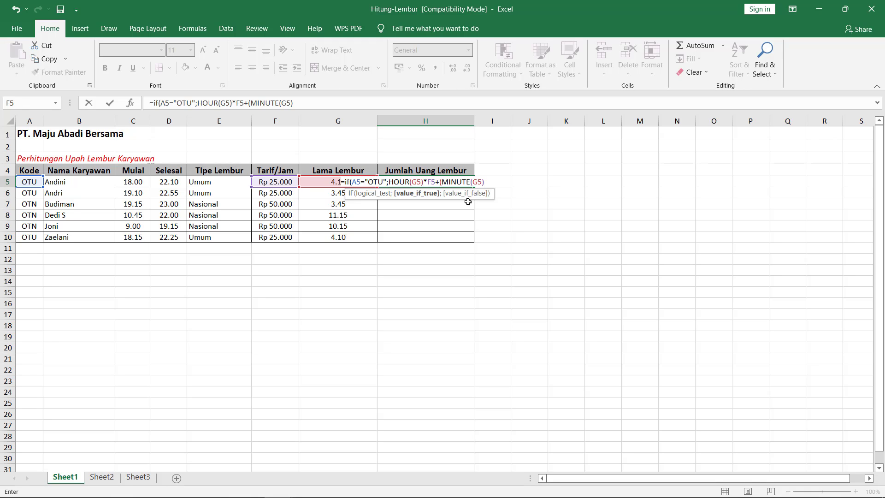
- Multiply the minutes term in the H5 formula by the per-minute rate (F5/60) and close its bracket
{"action": "type", "text": "*"}
{"action": "left_click", "coordinate": [276, 183]}
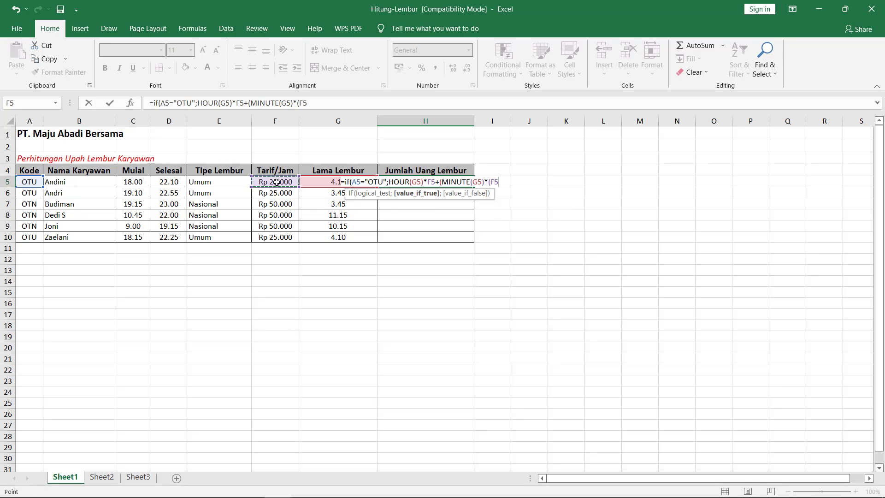
{"action": "type", "text": "."}
{"action": "type", "text": "60"}
{"action": "key", "text": "BackSpace"}
{"action": "key", "text": "BackSpace"}
{"action": "type", "text": "/60)"}
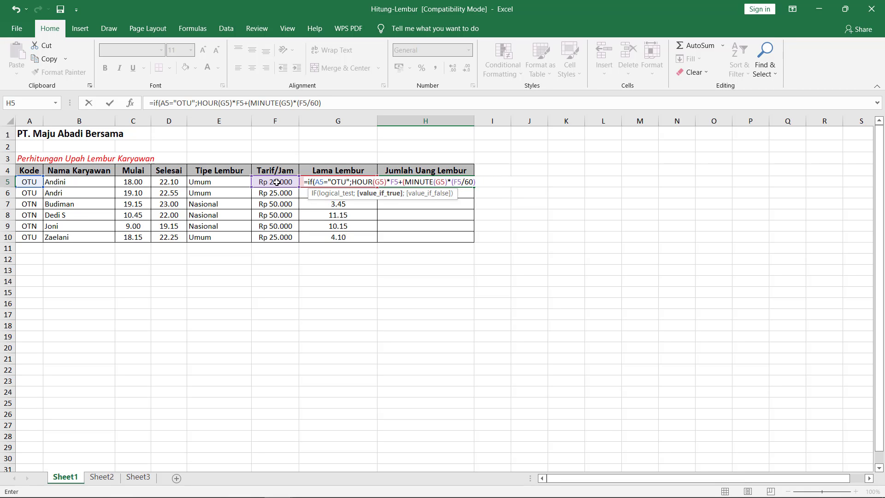
{"action": "type", "text": ")"}
- Begin the value-if-false argument of the H5 formula with a nested IF testing A5="OTN"
{"action": "type", "text": ";"}
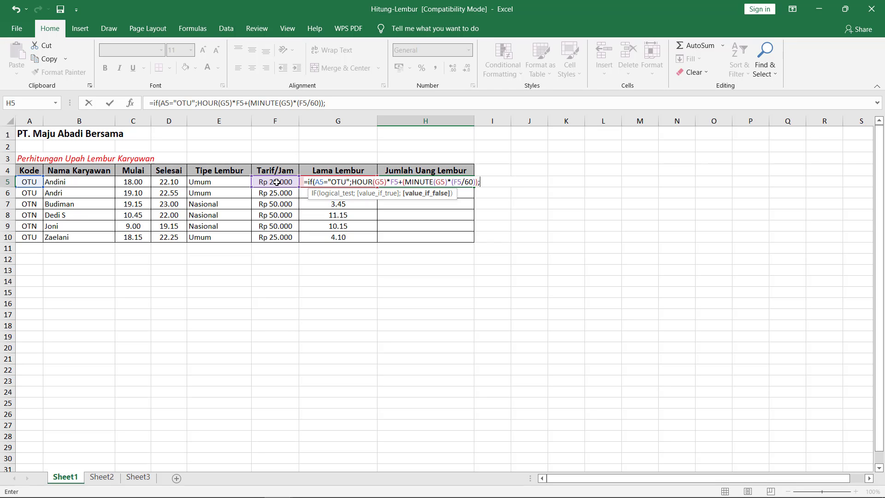
{"action": "type", "text": "if"}
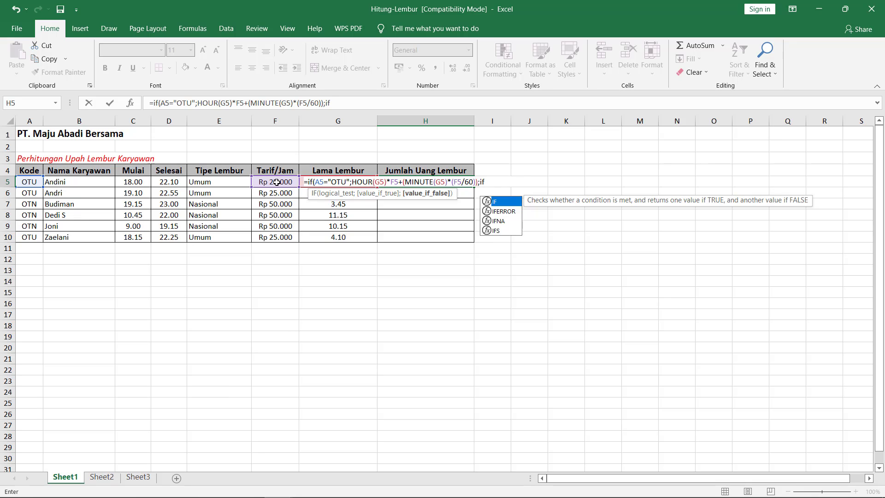
{"action": "type", "text": "("}
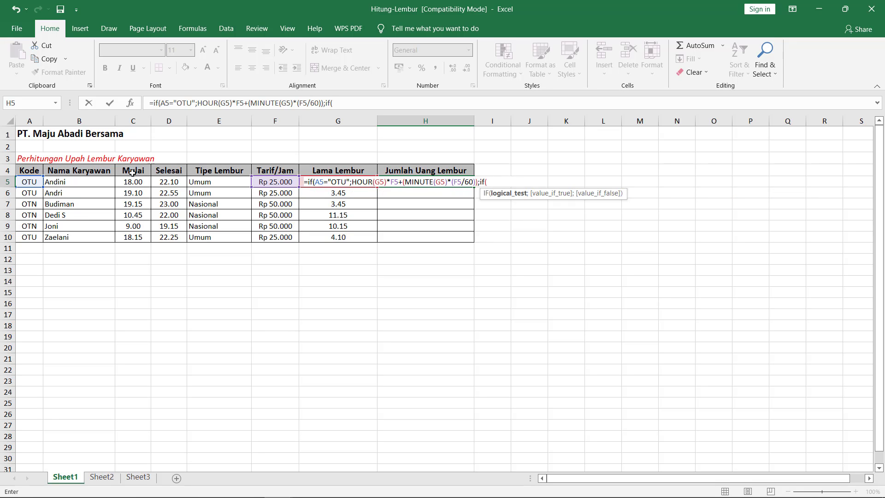
{"action": "left_click", "coordinate": [30, 182]}
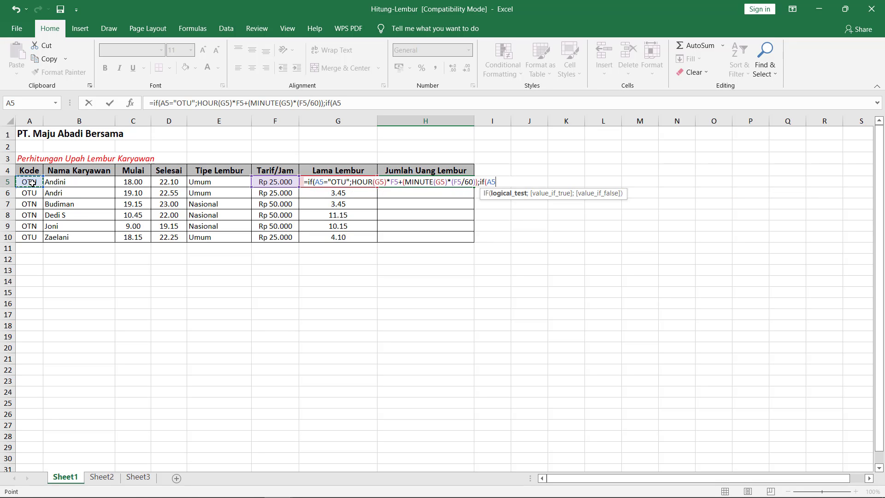
{"action": "type", "text": "=\"OTN\";"}
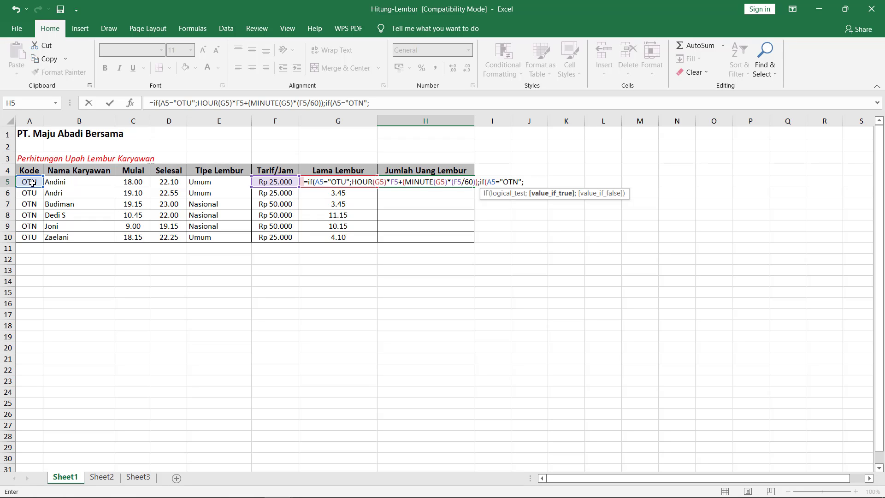
- Start the nested IF's value-if-true argument in H5 with HOUR(G5)*F5
{"action": "type", "text": "ho"}
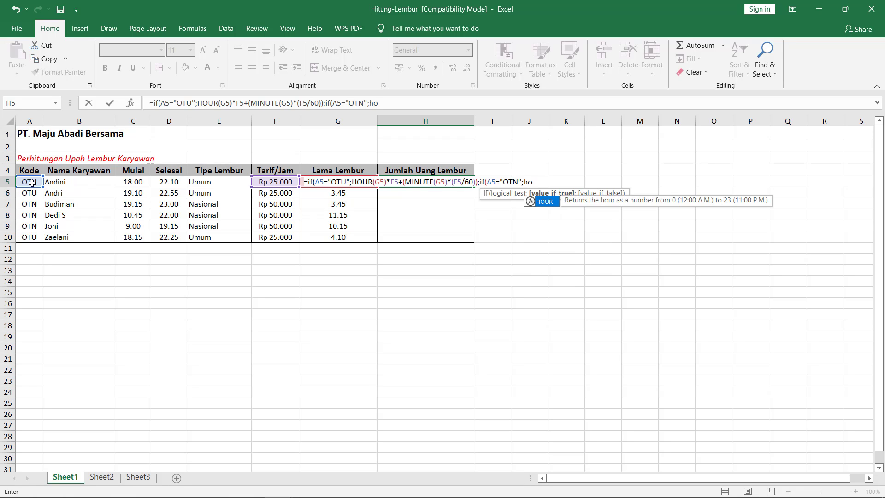
{"action": "double_click", "coordinate": [540, 201]}
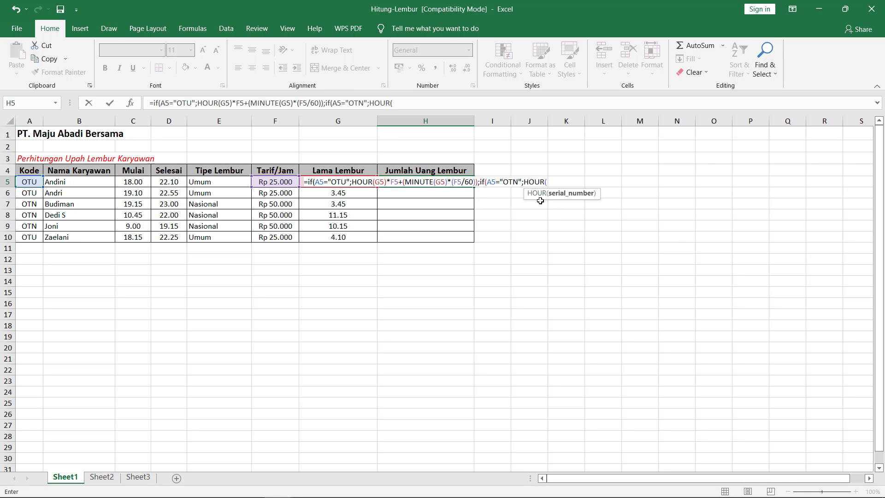
{"action": "type", "text": "G5"}
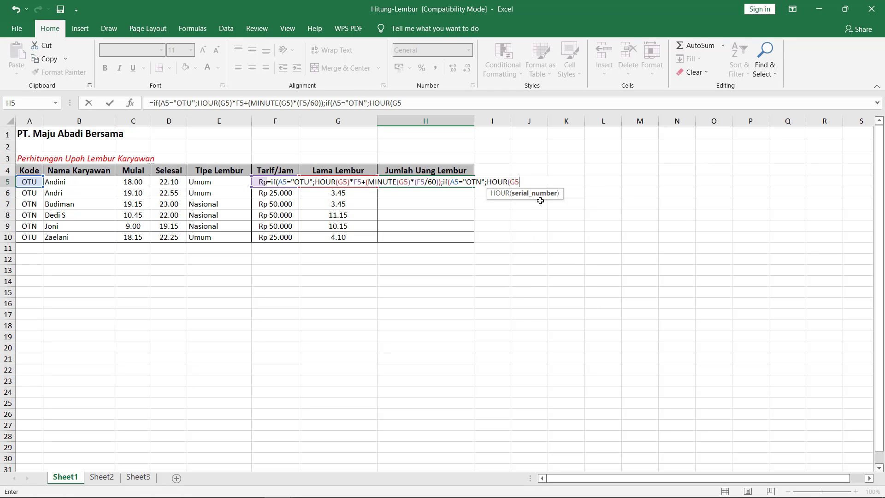
{"action": "type", "text": ")"}
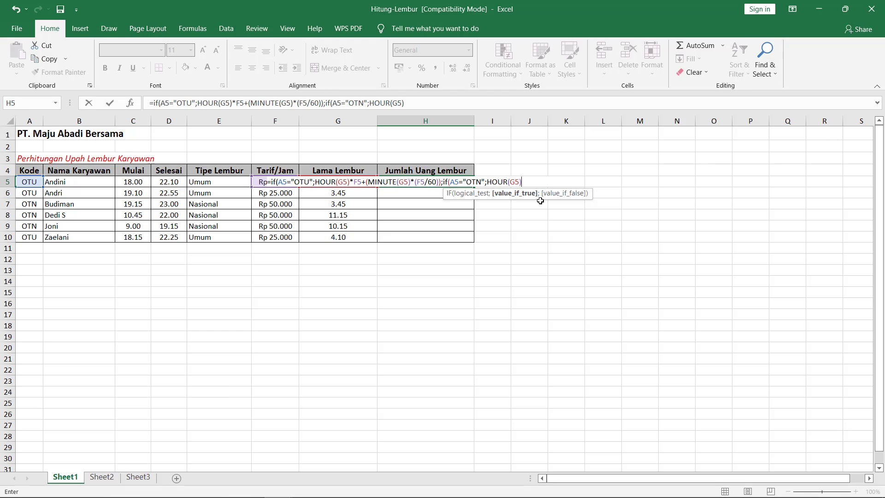
{"action": "type", "text": "*F5"}
- Add +(MINUTE(G5)*(F5/60)) to the nested IF in H5, close both IF functions and enter the formula
{"action": "type", "text": "+(minu"}
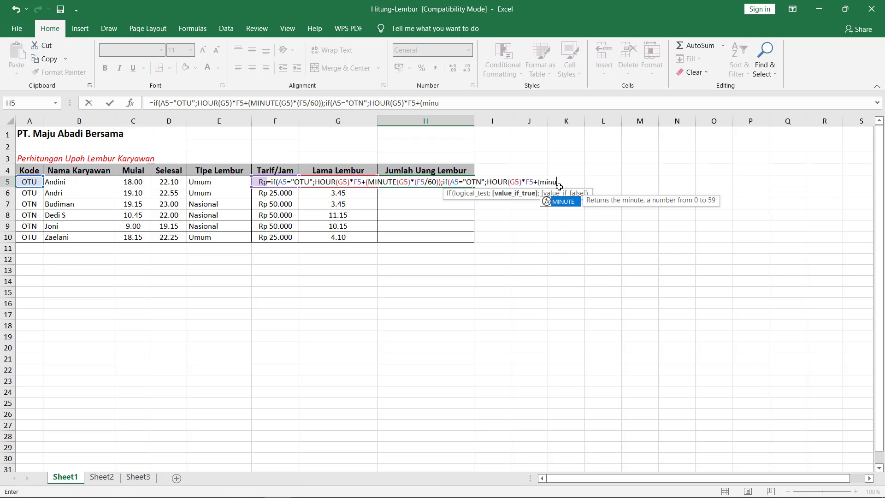
{"action": "double_click", "coordinate": [564, 201]}
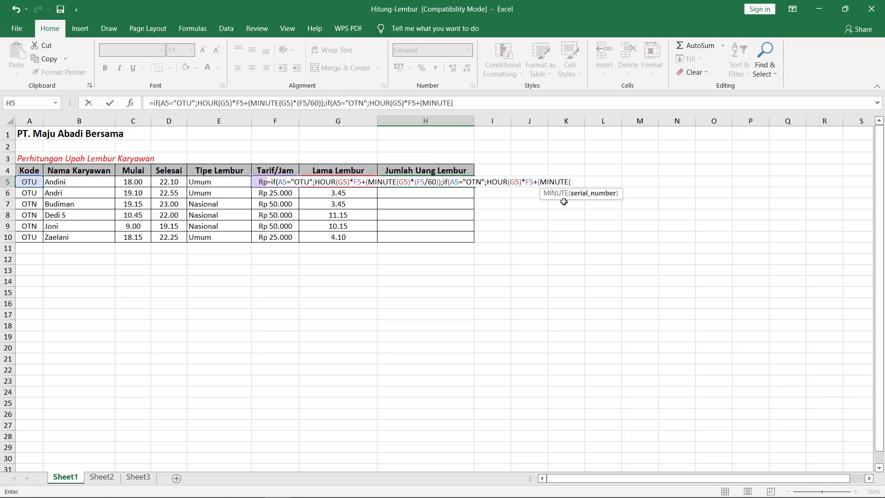
{"action": "type", "text": "G5)"}
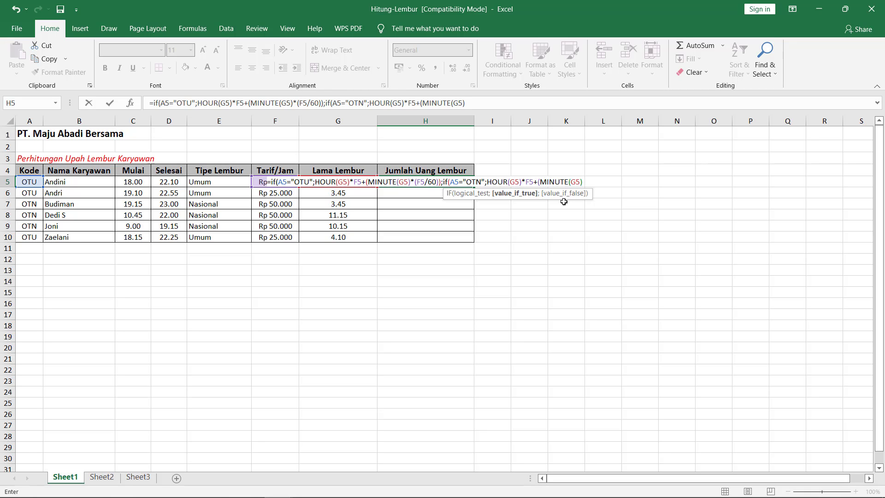
{"action": "type", "text": "*"}
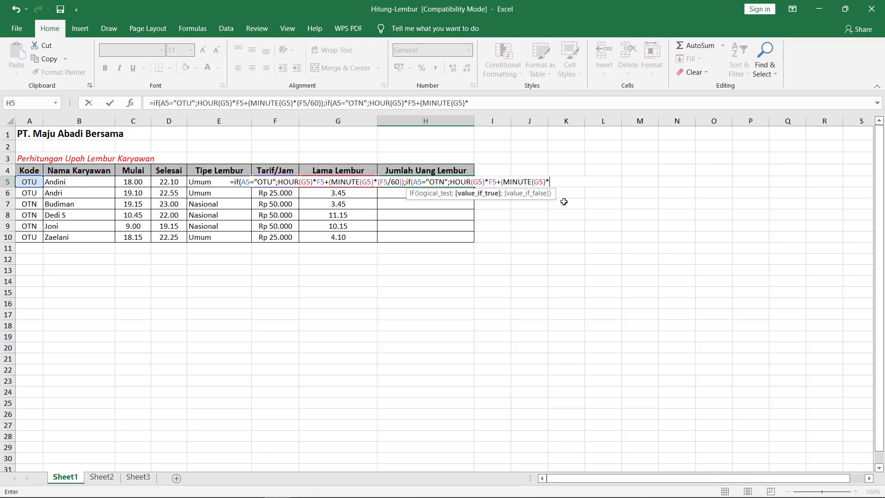
{"action": "type", "text": "(F5/60)))"}
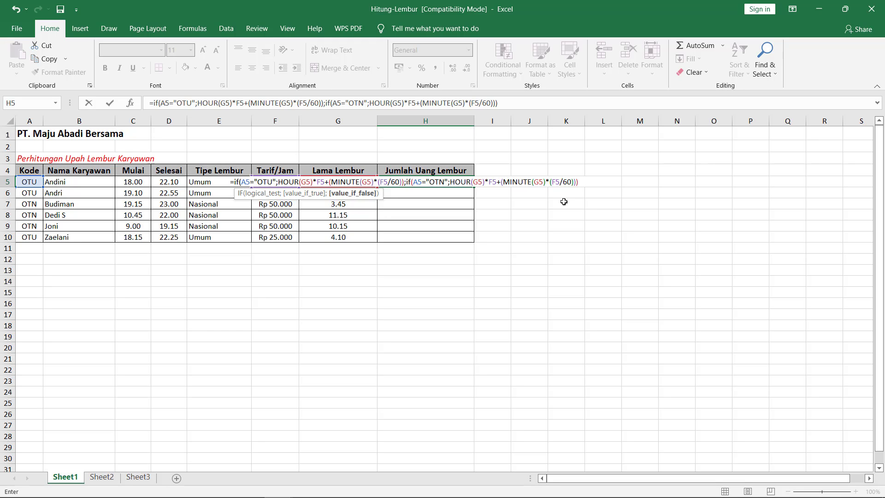
{"action": "type", "text": ")"}
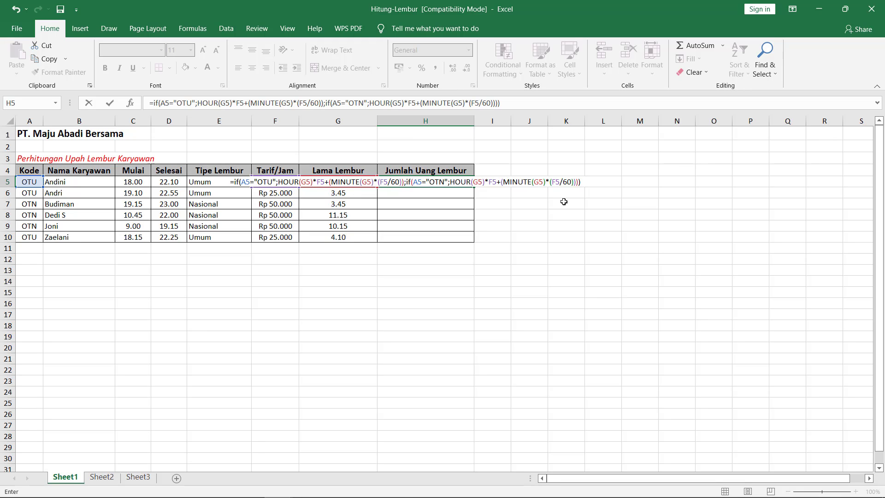
{"action": "key", "text": "Return"}
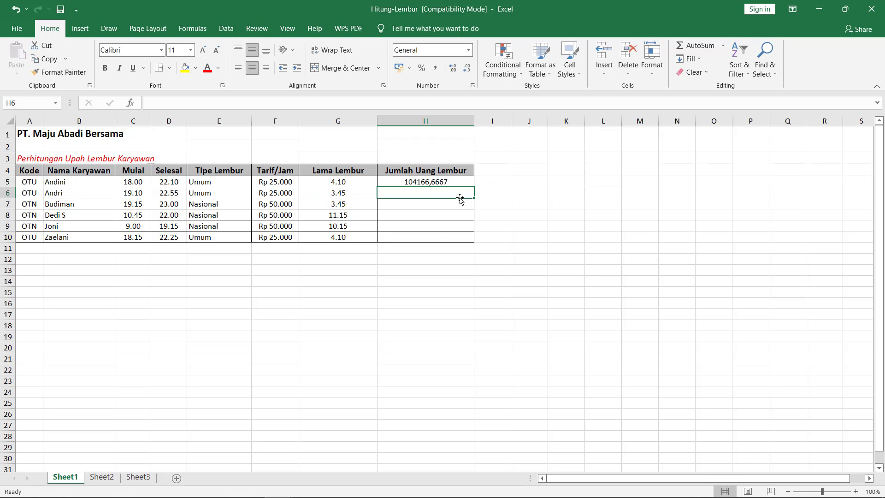
- Copy the Jumlah Uang Lembur formula from H5 down through H10
{"action": "left_click", "coordinate": [441, 181]}
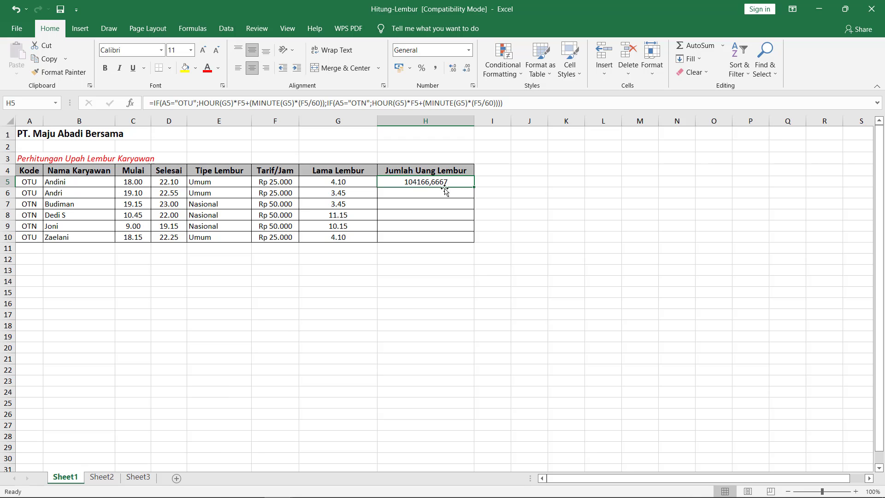
{"action": "key", "text": "Return"}
{"action": "left_click", "coordinate": [453, 182]}
{"action": "left_click", "coordinate": [459, 196]}
{"action": "left_click", "coordinate": [463, 181]}
{"action": "left_click_drag", "start_coordinate": [474, 186], "coordinate": [474, 240]}
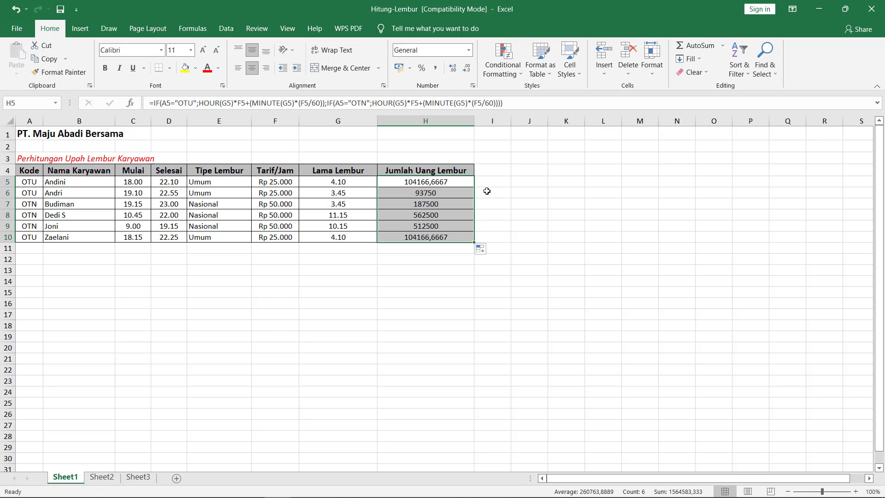
- Apply the Accounting number format to the Jumlah Uang Lembur amounts in H5:H10
{"action": "left_click", "coordinate": [469, 51]}
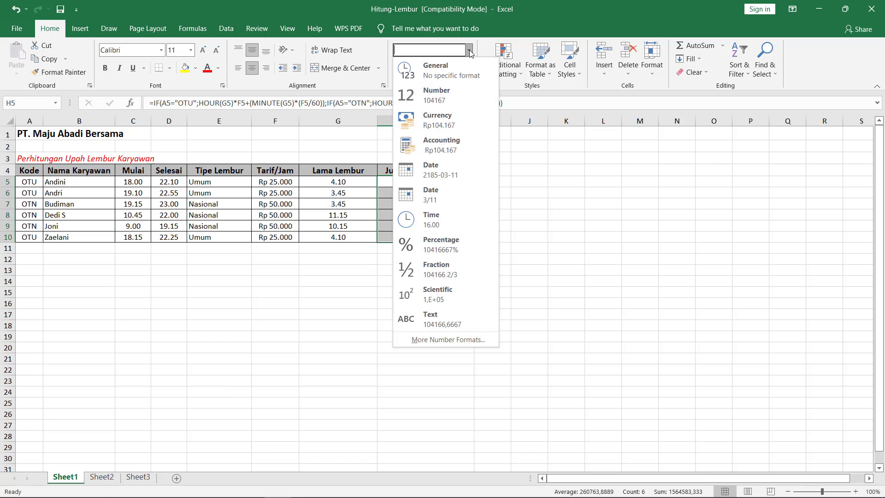
{"action": "left_click", "coordinate": [448, 139]}
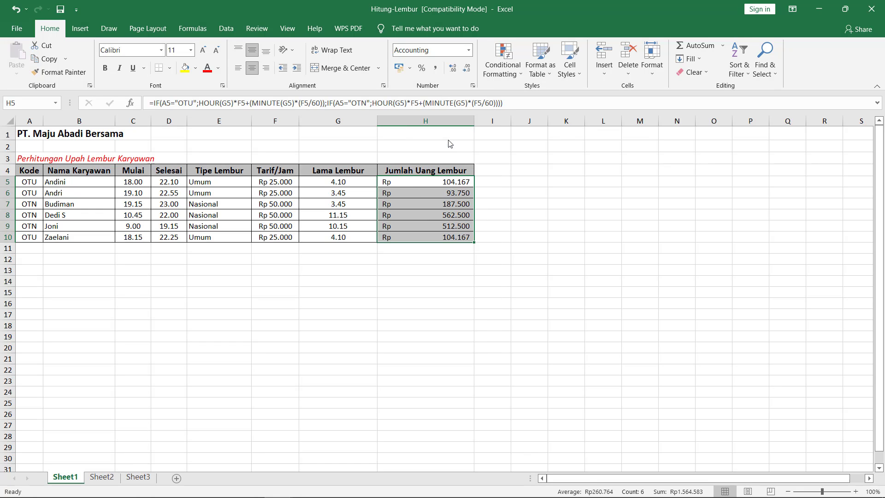
{"action": "left_click", "coordinate": [526, 260]}
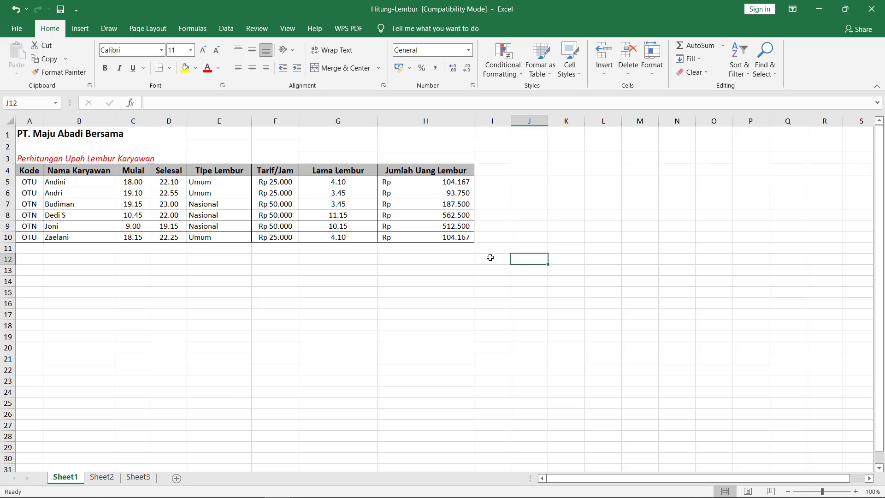
- Examine the copied Jumlah Uang Lembur formulas in column H and the Lama Lembur values in G8 and G9
{"action": "left_click", "coordinate": [421, 184]}
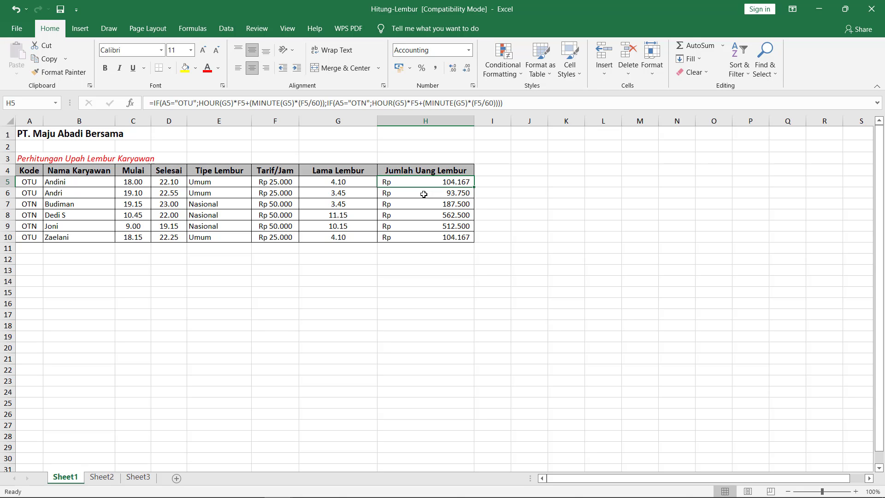
{"action": "key", "text": "Down"}
{"action": "key", "text": "Down"}
{"action": "key", "text": "Down"}
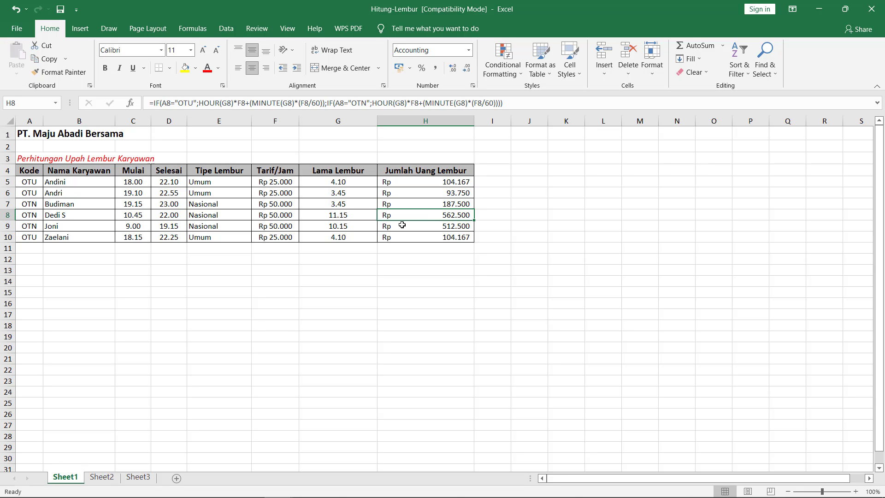
{"action": "left_click", "coordinate": [358, 217]}
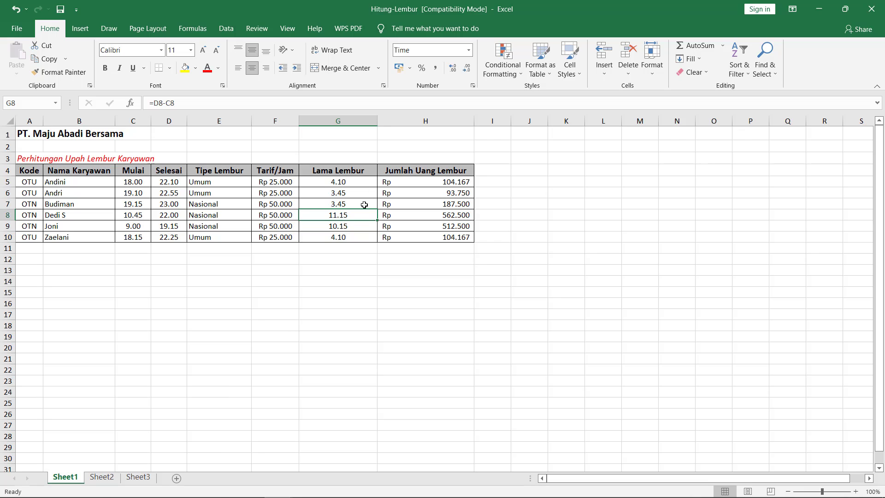
{"action": "left_click", "coordinate": [361, 225]}
{"action": "left_click", "coordinate": [437, 224]}
{"action": "left_click", "coordinate": [440, 194]}
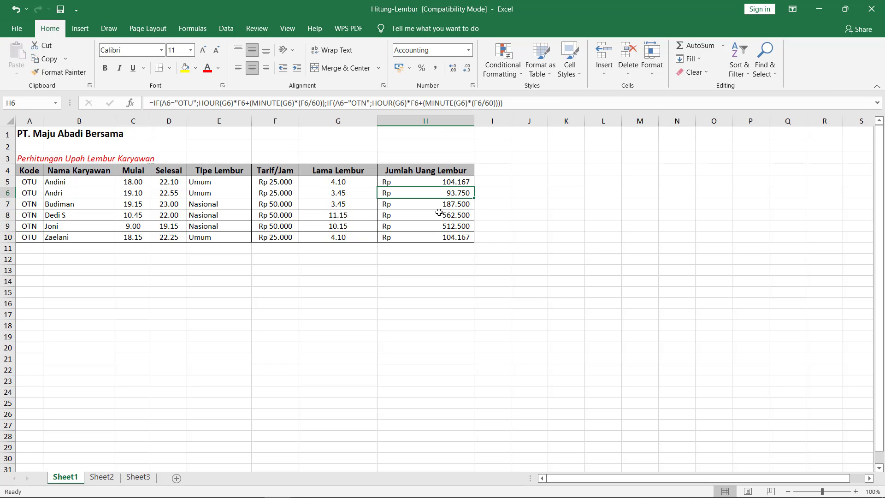
{"action": "left_click", "coordinate": [438, 213]}
{"action": "left_click", "coordinate": [436, 226]}
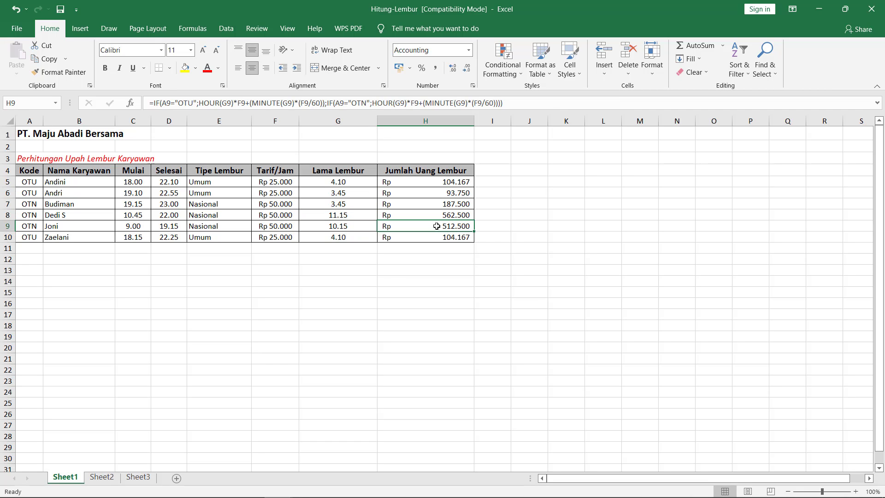